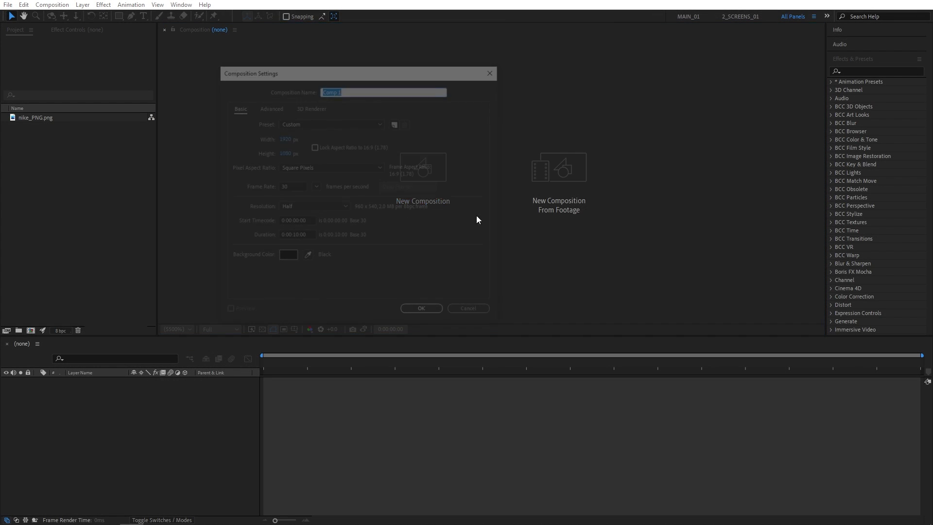
Step: Create the 'Render' composition at 1920×1080, 30 fps, 10 s, keeping the Classic 3D renderer
text(Render)
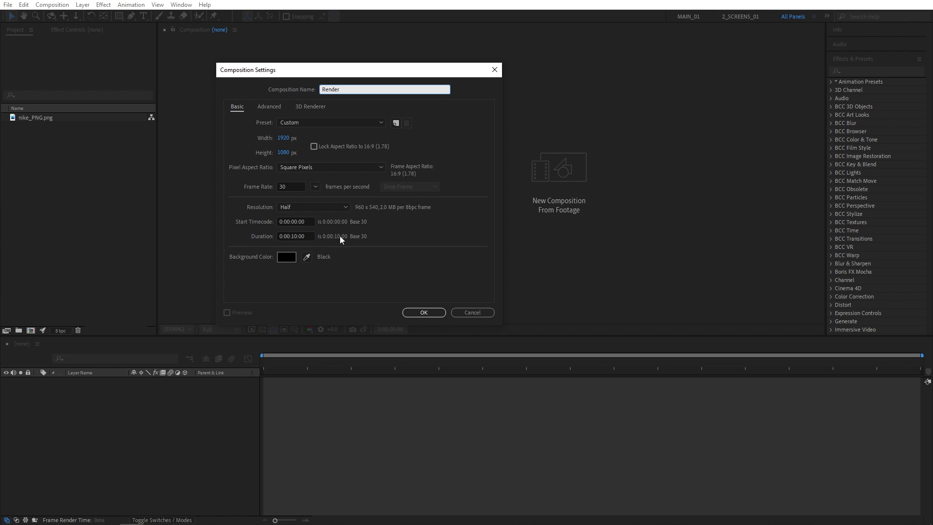
click(306, 106)
click(283, 150)
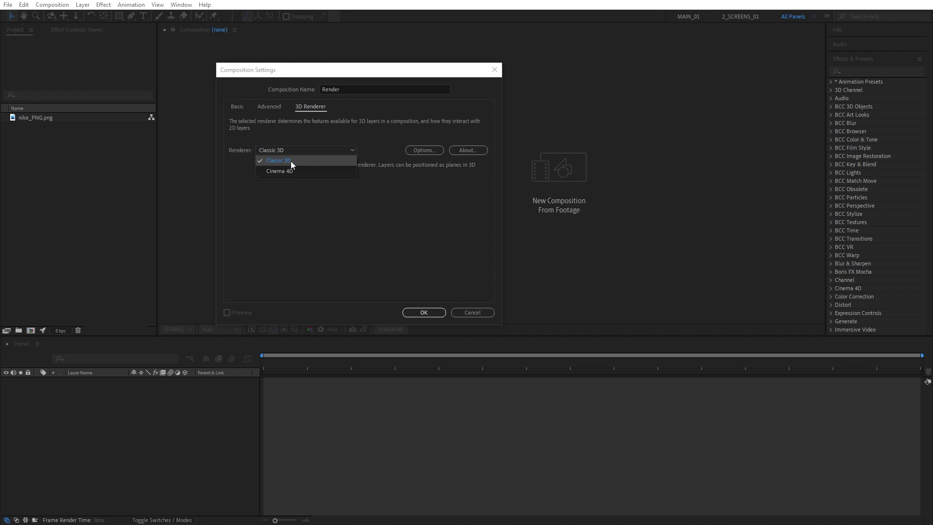
click(290, 161)
click(424, 312)
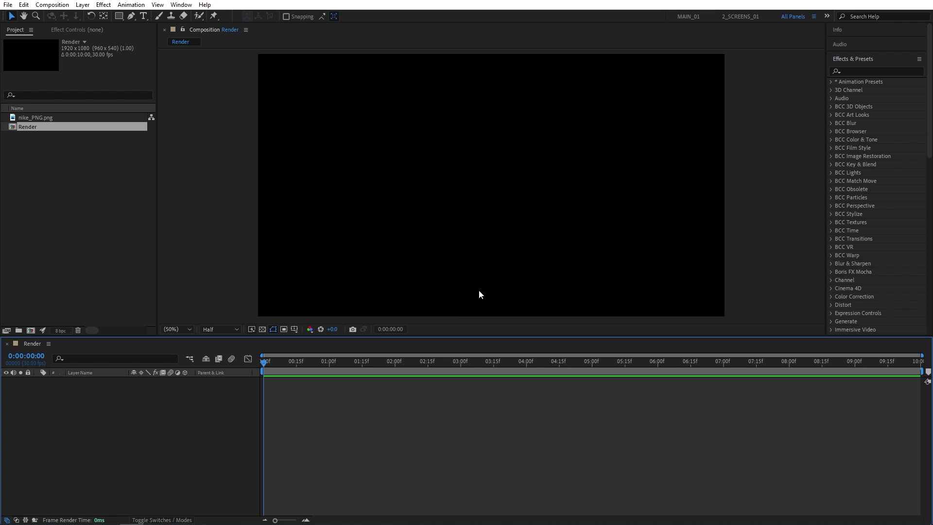
Step: Add nike_PNG.png to the timeline and pre-compose it as 'Logo', moving all attributes
drag(35, 118, 87, 423)
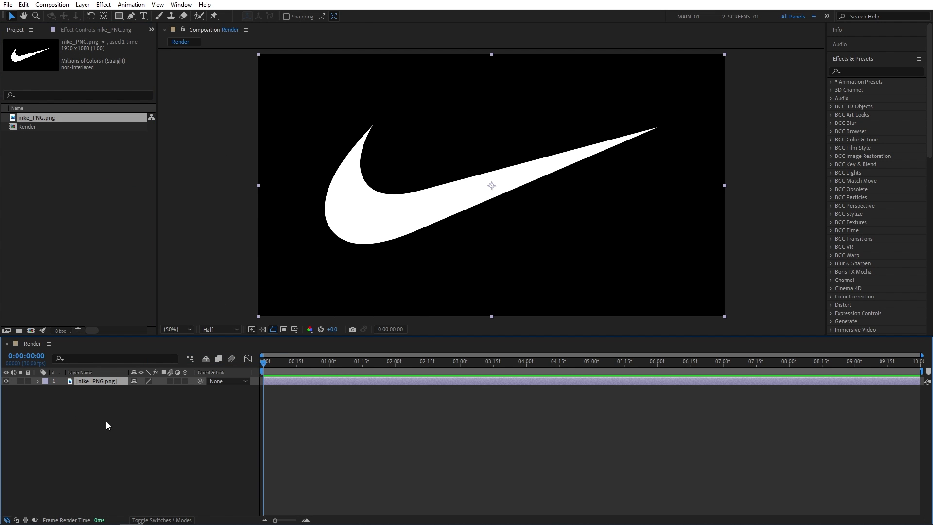
key(s)
right_click(102, 382)
click(148, 327)
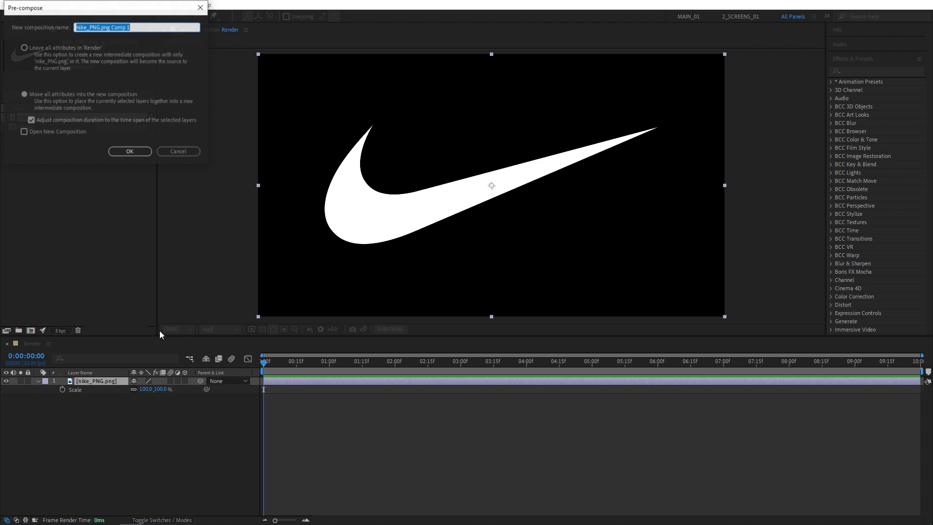
text(Logo)
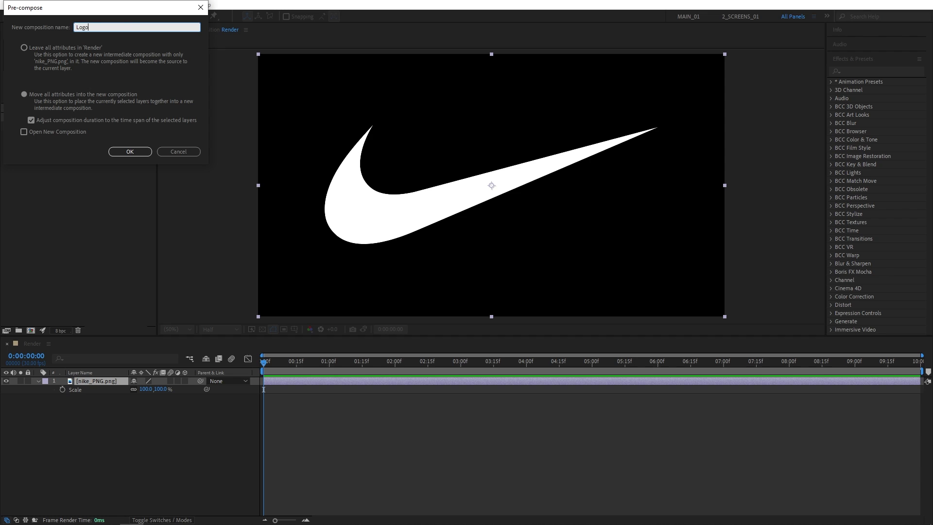
click(25, 94)
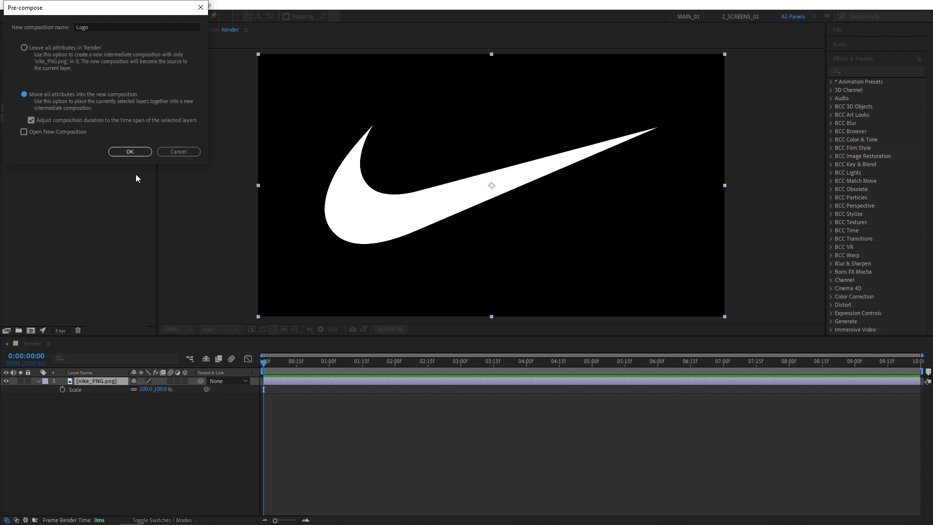
click(132, 151)
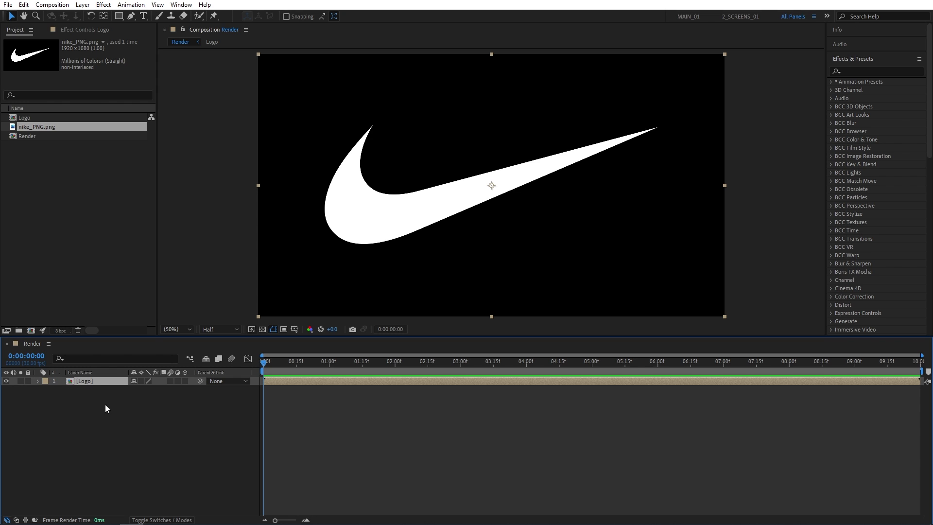
click(83, 6)
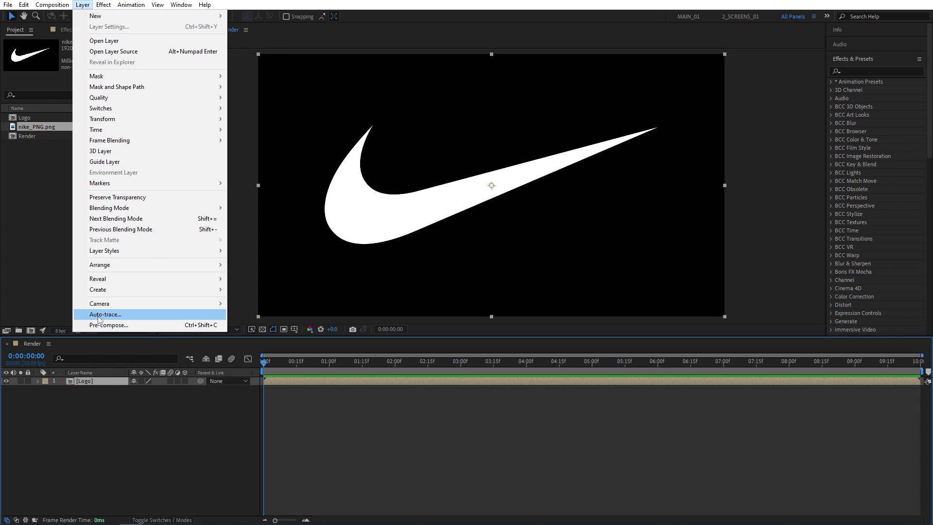
Step: Auto-trace the Logo layer, checking the preview, to create masks along the swoosh outline
click(156, 314)
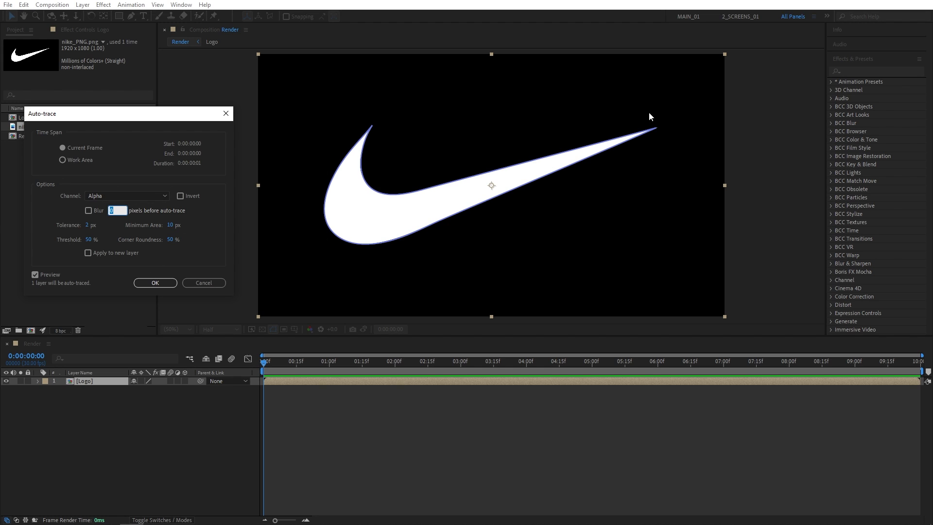
click(36, 275)
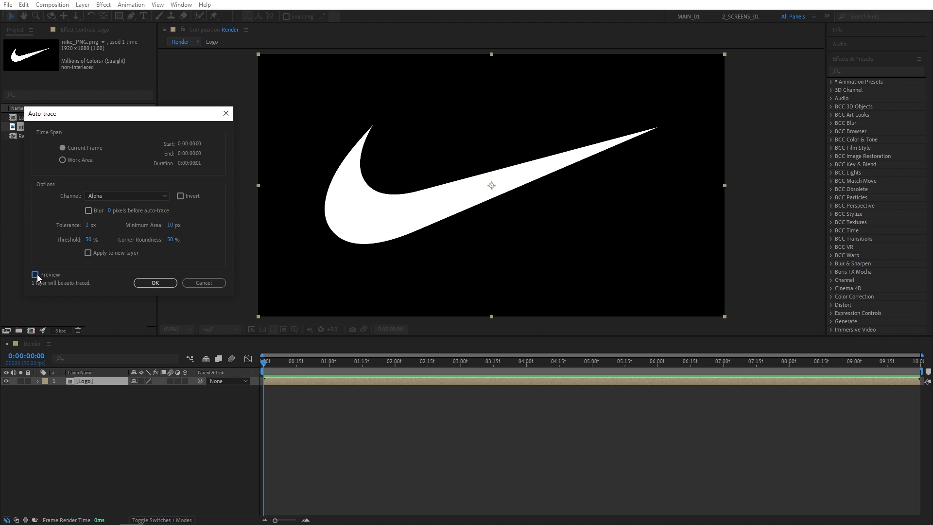
click(36, 274)
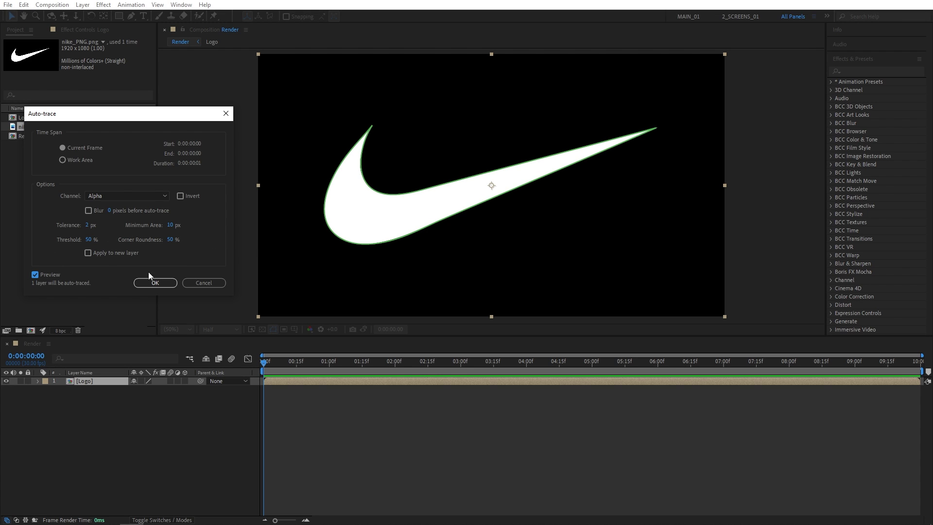
click(155, 286)
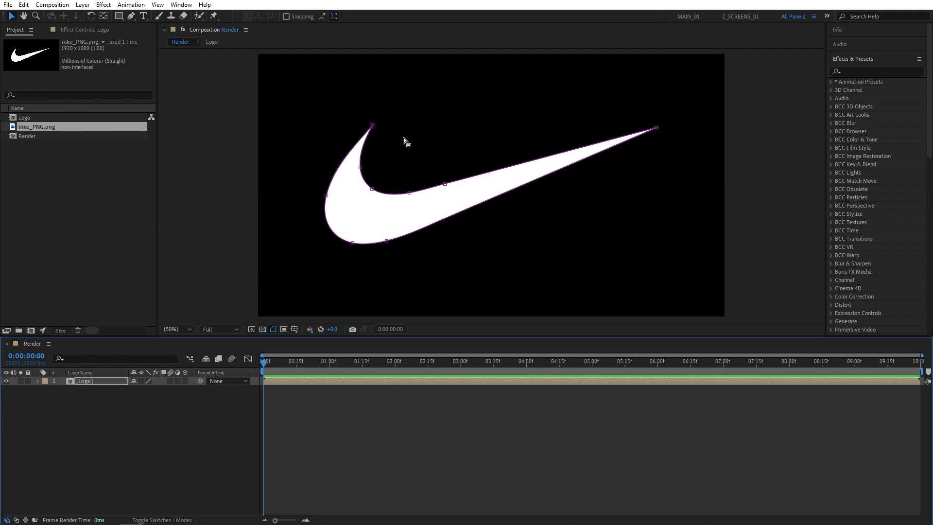
Step: Apply the Stroke effect to the Logo layer, keeping it on Mask 1
click(872, 72)
text(stroke)
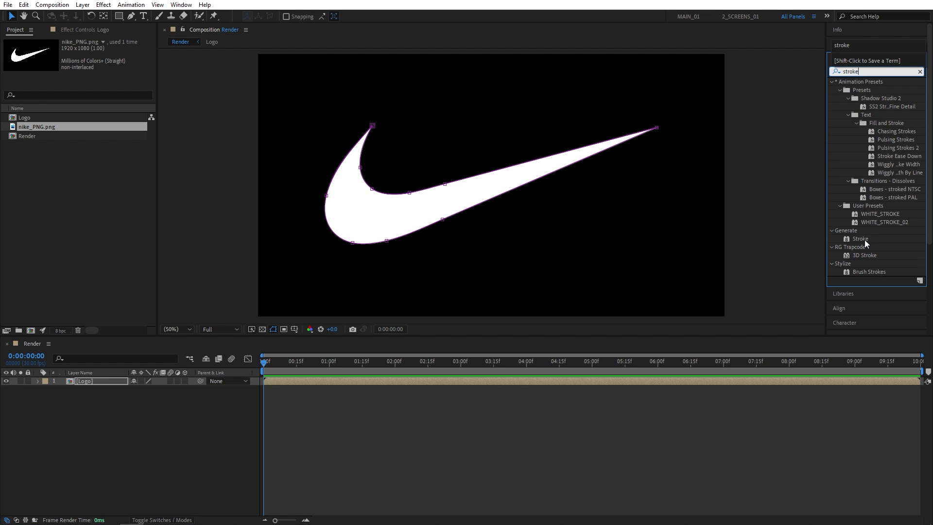
mouse_move(860, 238)
mouse_down()
mouse_move(78, 387)
mouse_move(88, 381)
mouse_up()
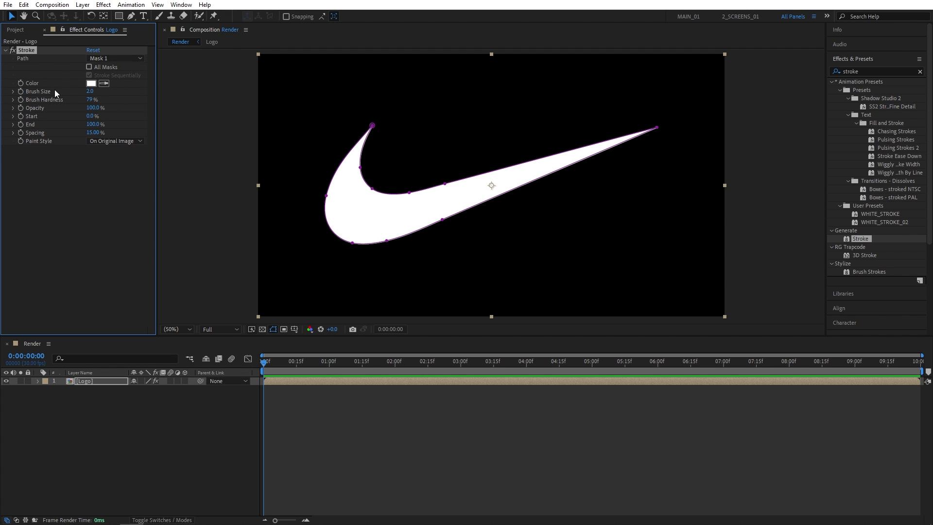
click(93, 195)
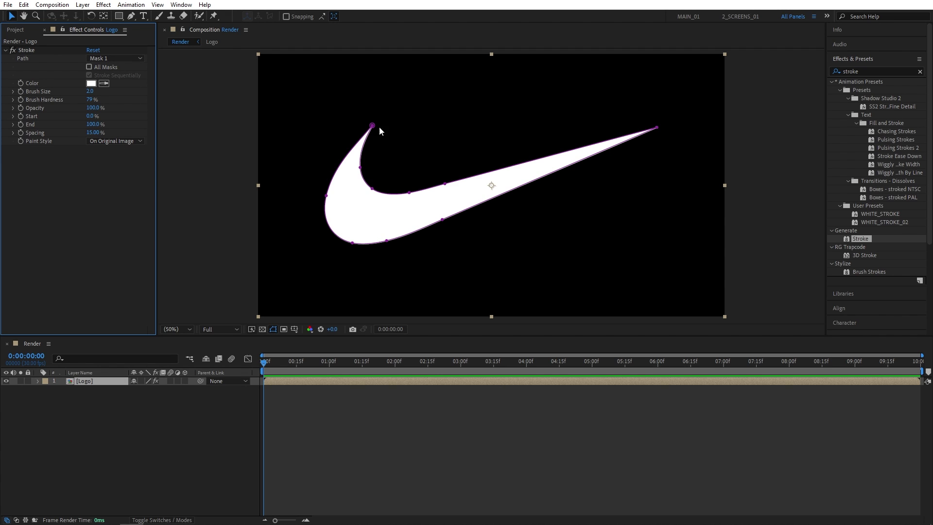
click(89, 67)
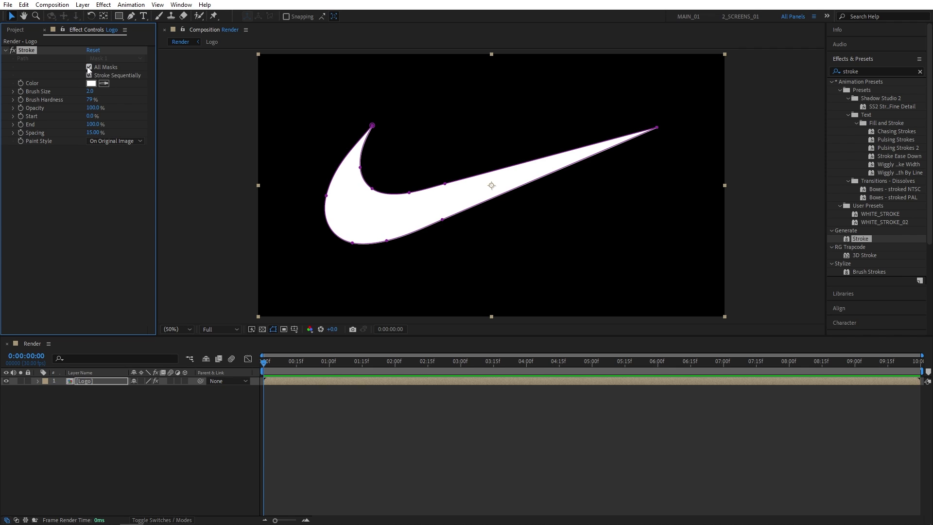
click(89, 67)
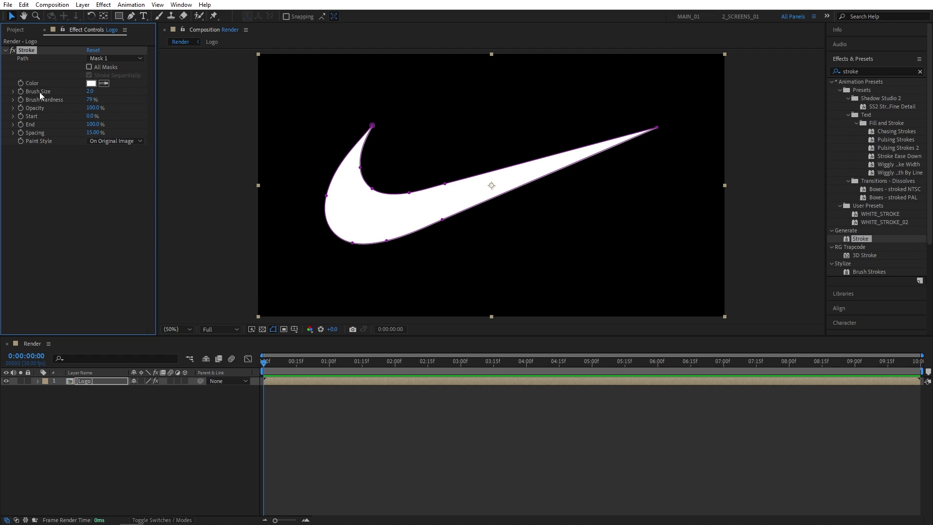
Step: Set the stroke Brush Size 15, Hardness 50% and Paint Style On Transparent
click(92, 91)
text(15)
key(Return)
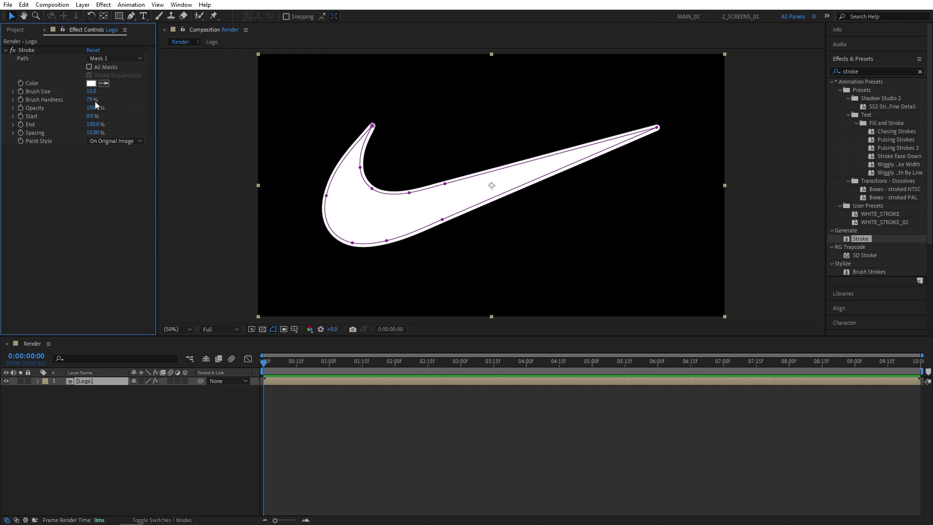
click(90, 100)
text(50)
key(Return)
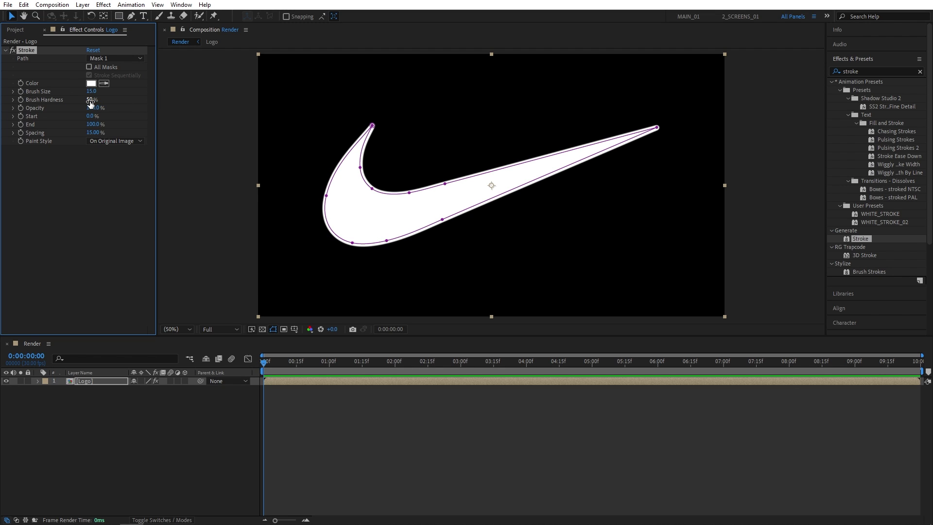
click(109, 142)
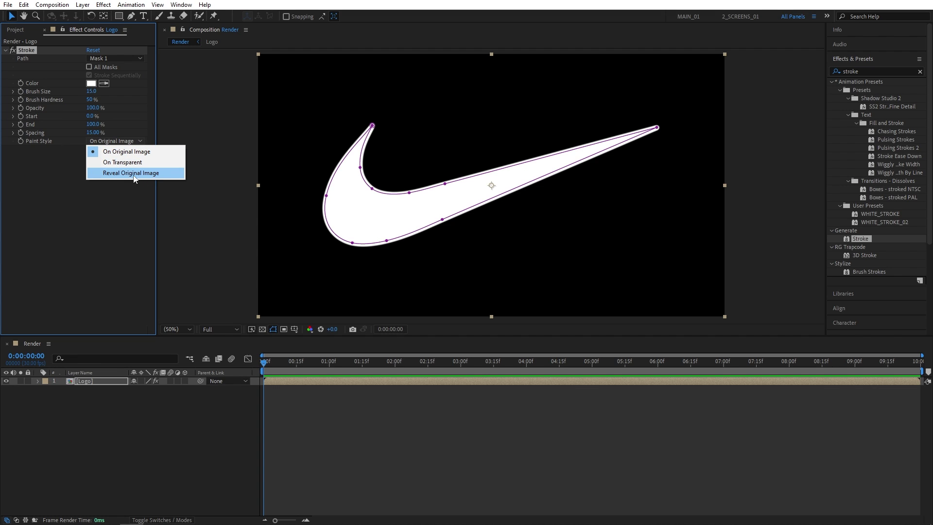
click(116, 164)
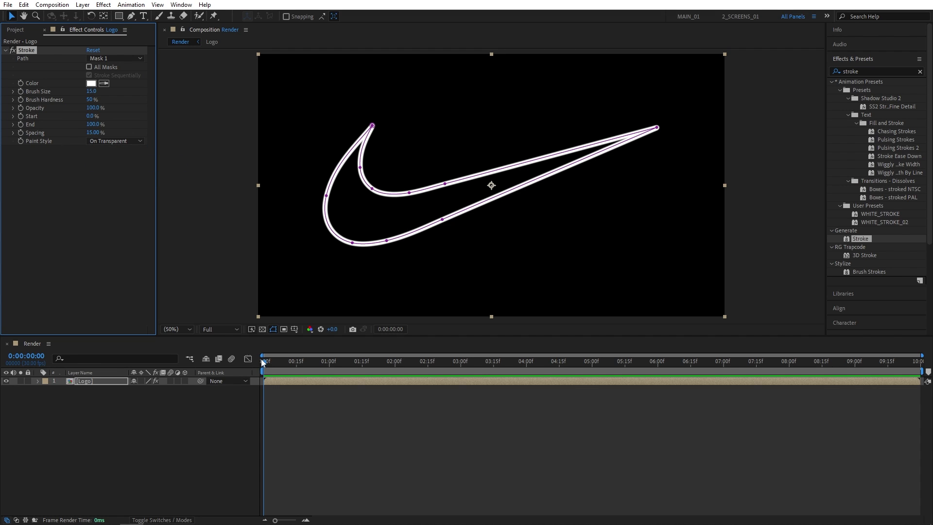
Step: Keyframe the stroke End from 0% at the start to 100% at the last frame
click(262, 362)
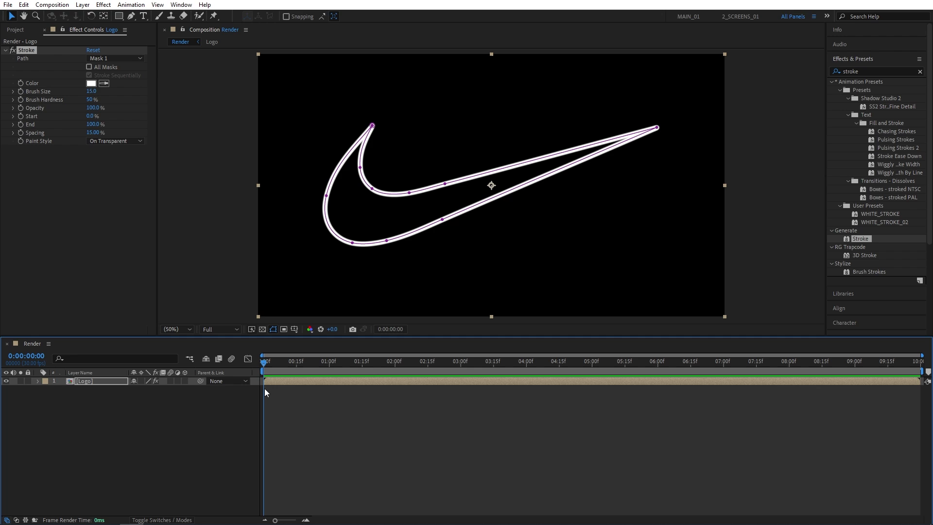
click(21, 124)
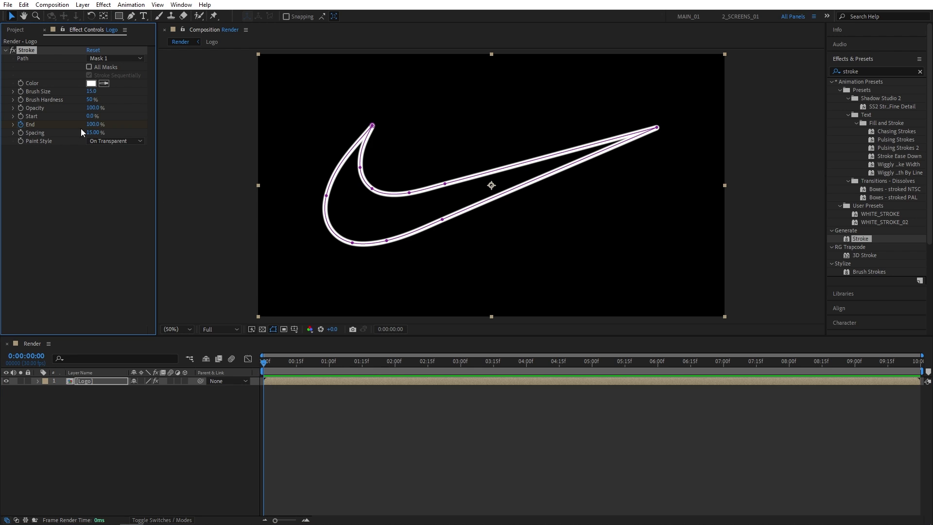
drag(92, 124, 39, 126)
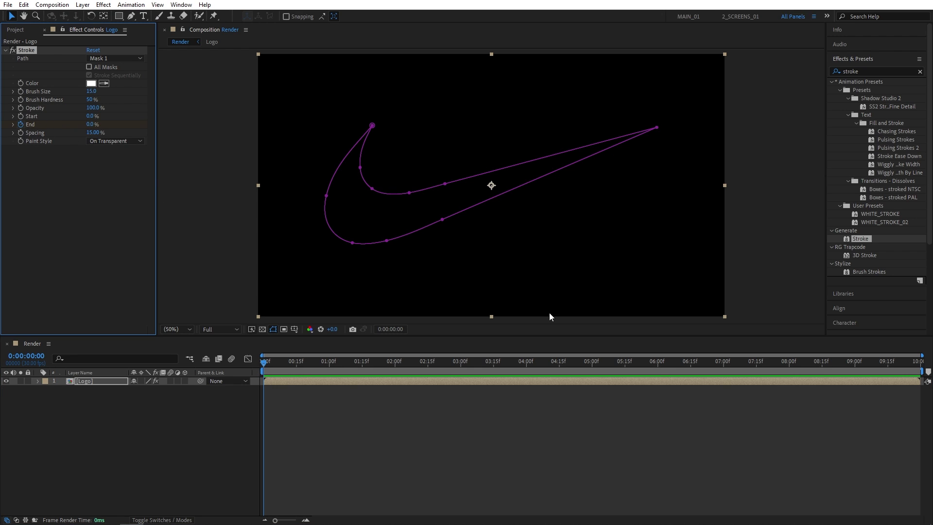
drag(664, 367, 918, 364)
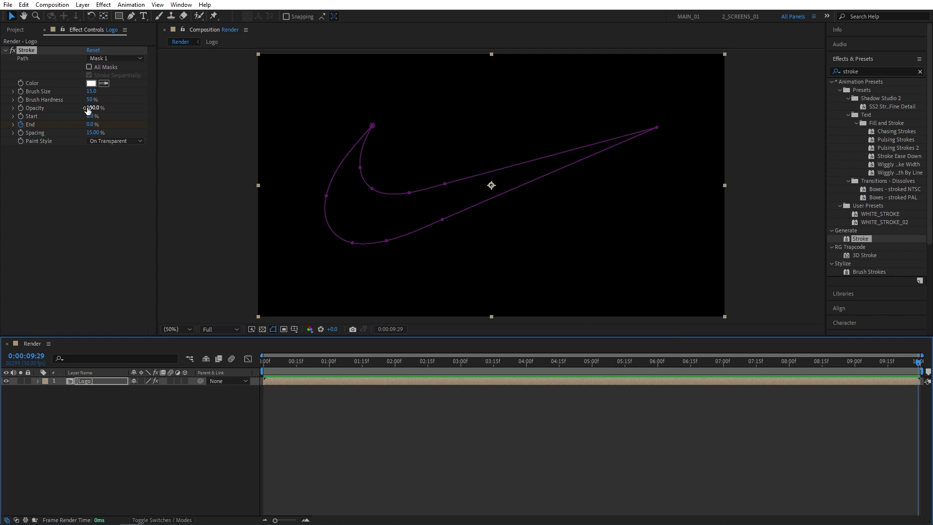
drag(90, 127, 145, 127)
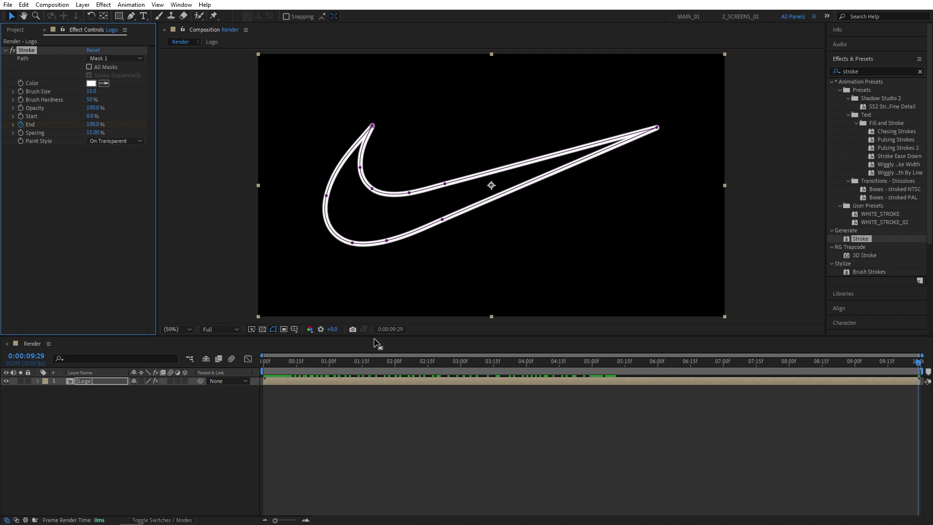
mouse_move(287, 366)
mouse_down()
mouse_move(643, 366)
mouse_move(598, 364)
mouse_up()
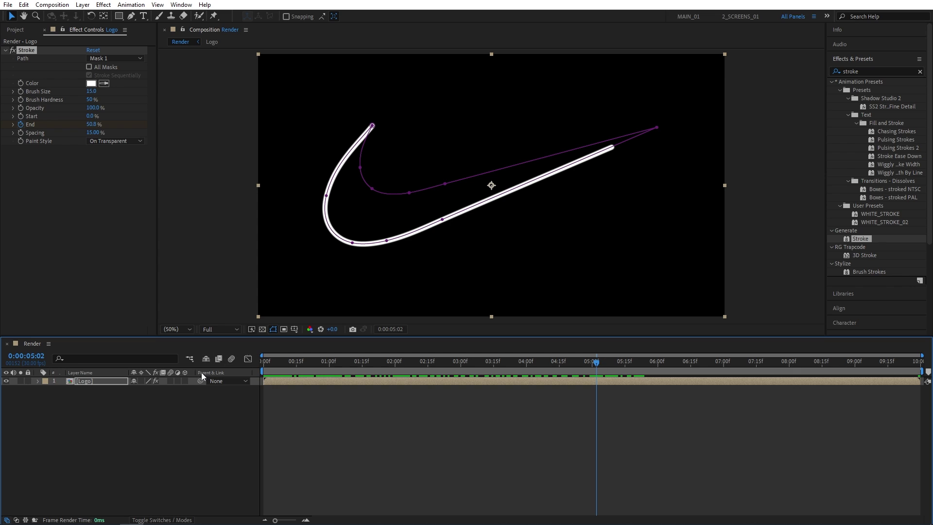
Step: Add a light grey C7C7C7 solid named BG and place it beneath the Logo layer
click(90, 5)
mouse_move(97, 13)
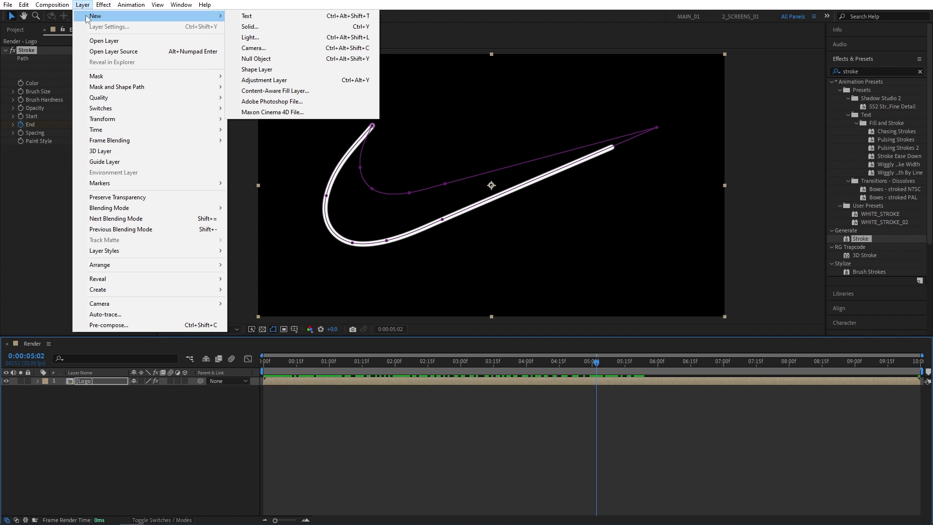
click(261, 27)
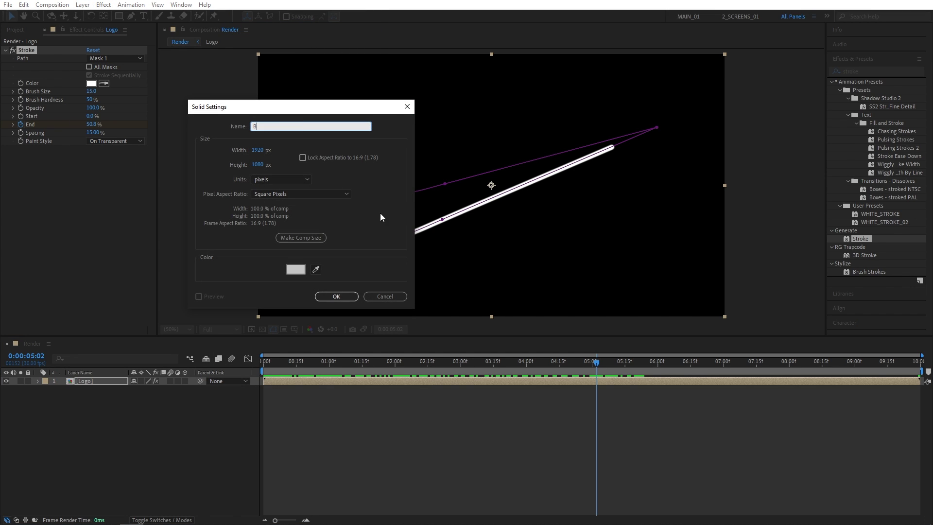
click(291, 268)
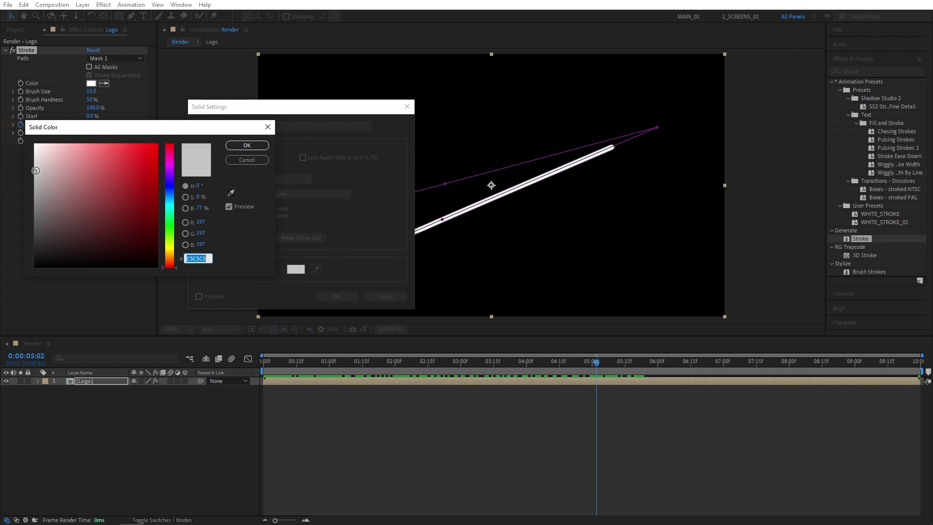
click(29, 172)
click(247, 145)
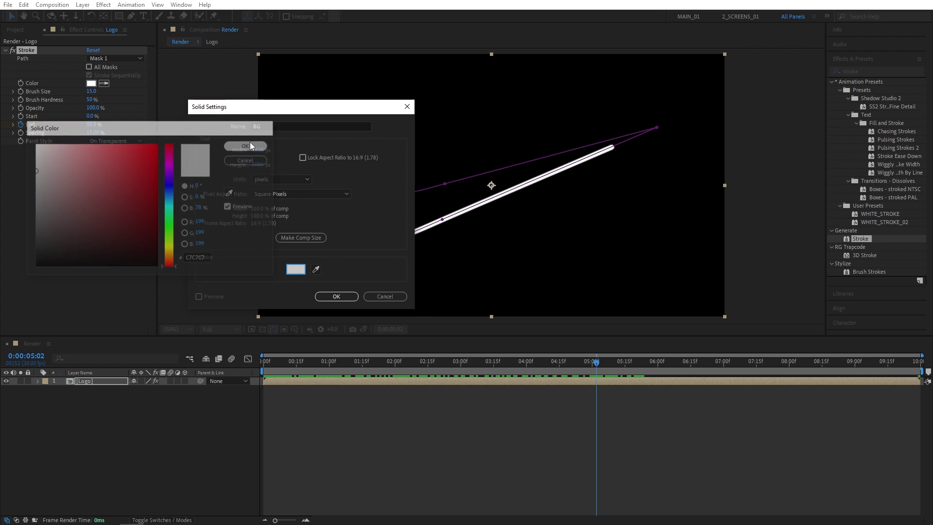
click(337, 297)
mouse_move(87, 381)
mouse_down()
mouse_move(71, 393)
mouse_move(95, 398)
mouse_up()
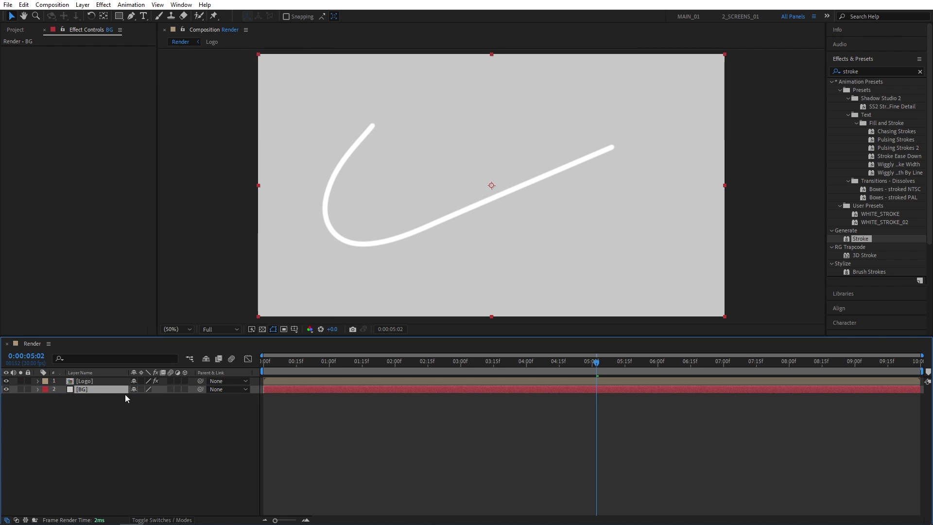
click(131, 419)
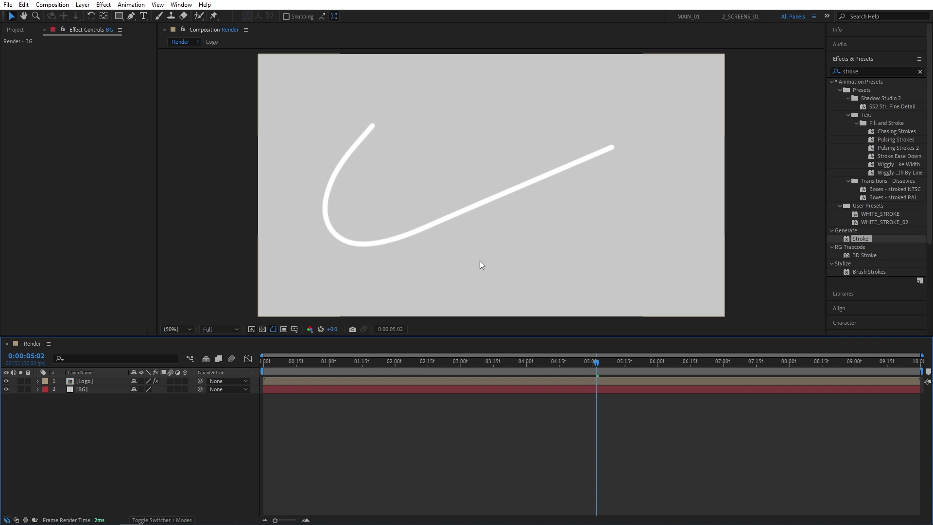
Step: Add a new camera layer using the 35mm lens preset
click(82, 5)
mouse_move(97, 16)
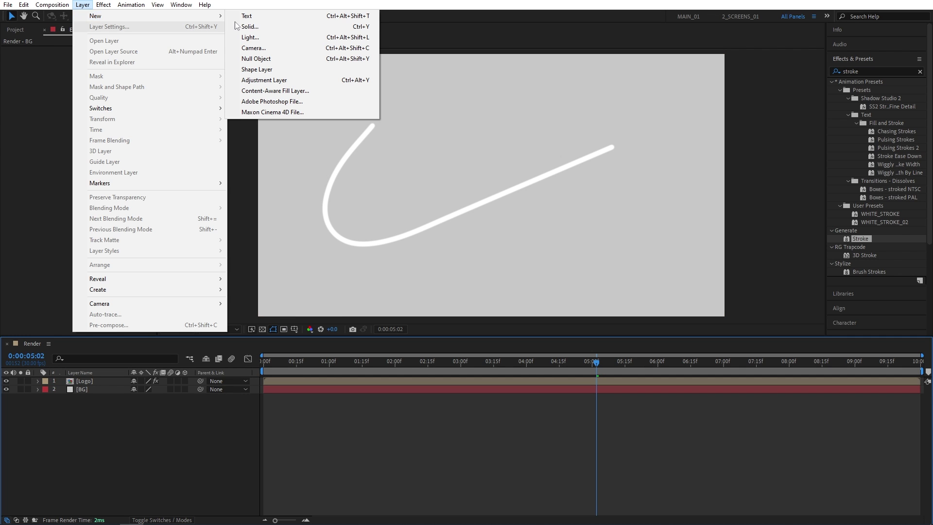
click(254, 48)
click(241, 104)
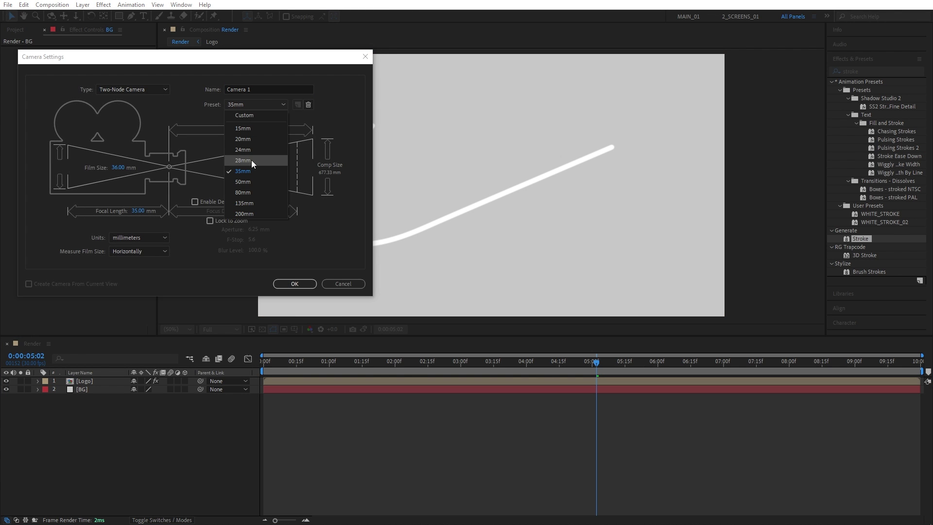
click(241, 171)
click(294, 284)
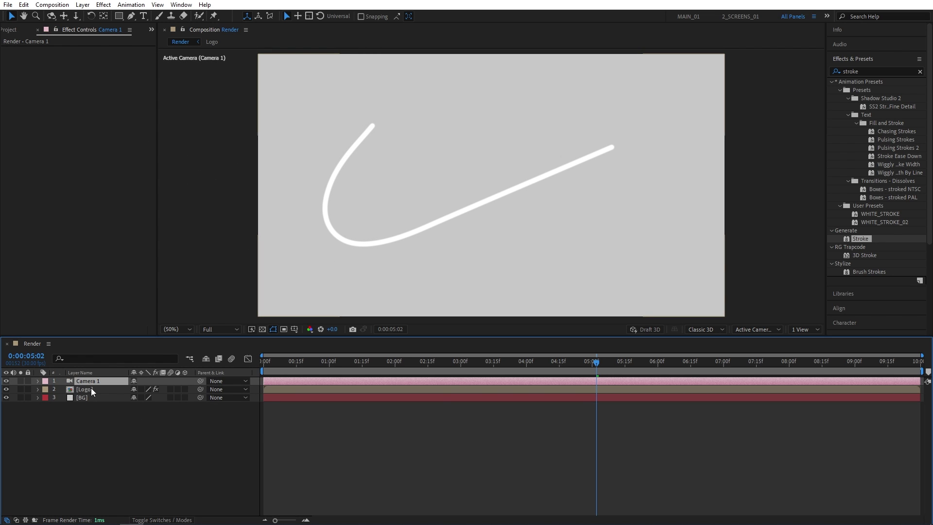
Step: Make the Logo layer 3D and orbit the camera slightly around the swoosh
click(188, 424)
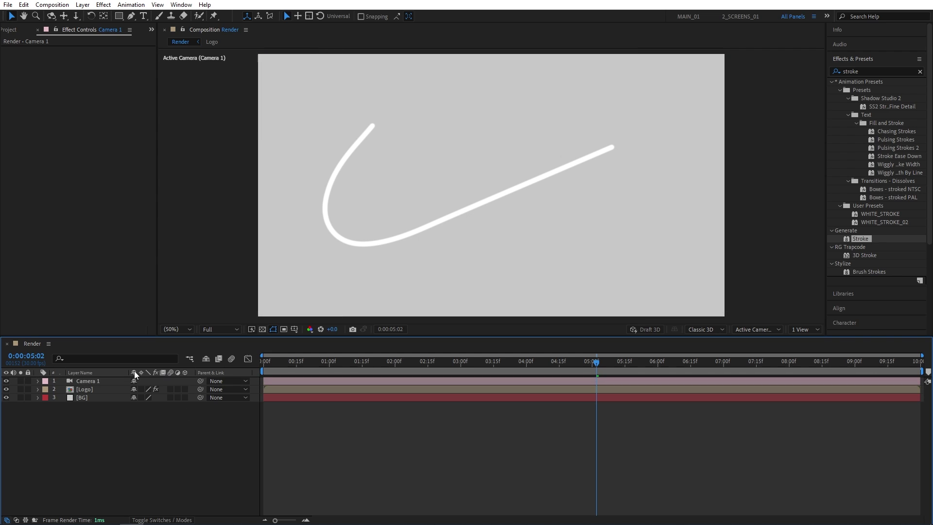
click(172, 520)
click(173, 520)
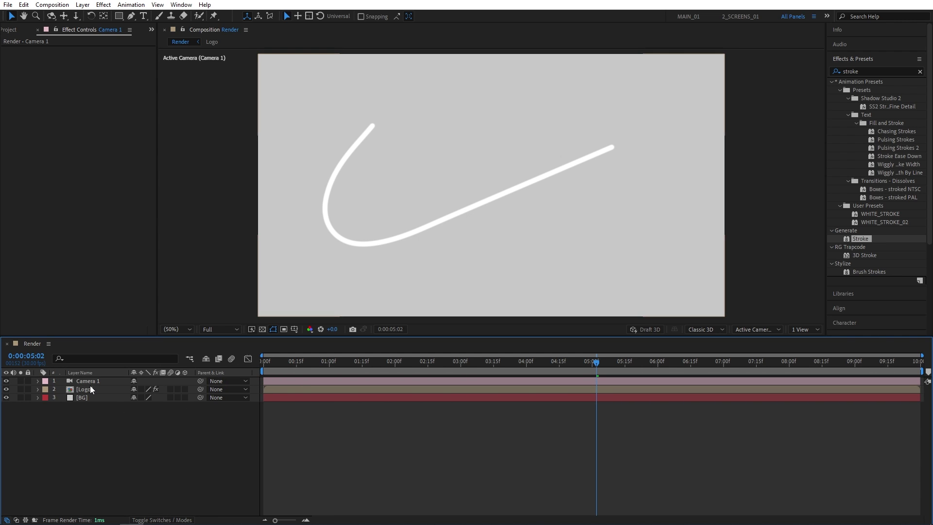
click(185, 389)
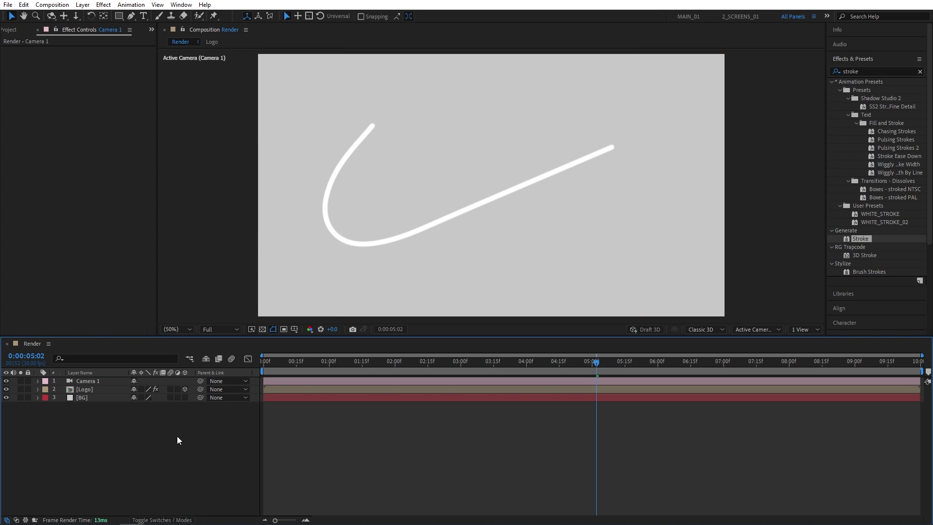
click(54, 16)
drag(465, 184, 454, 141)
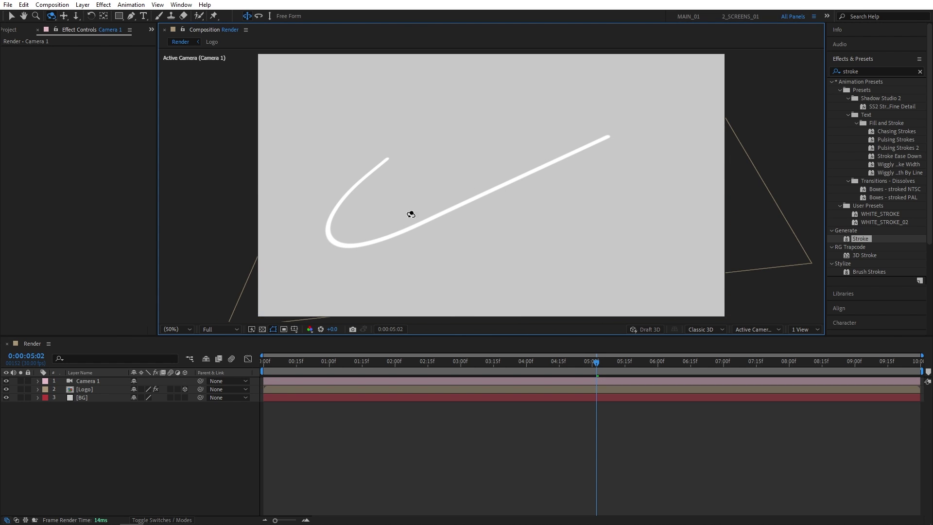
Step: Show the Logo layer's Position and split it into separate X, Y and Z dimensions
click(11, 16)
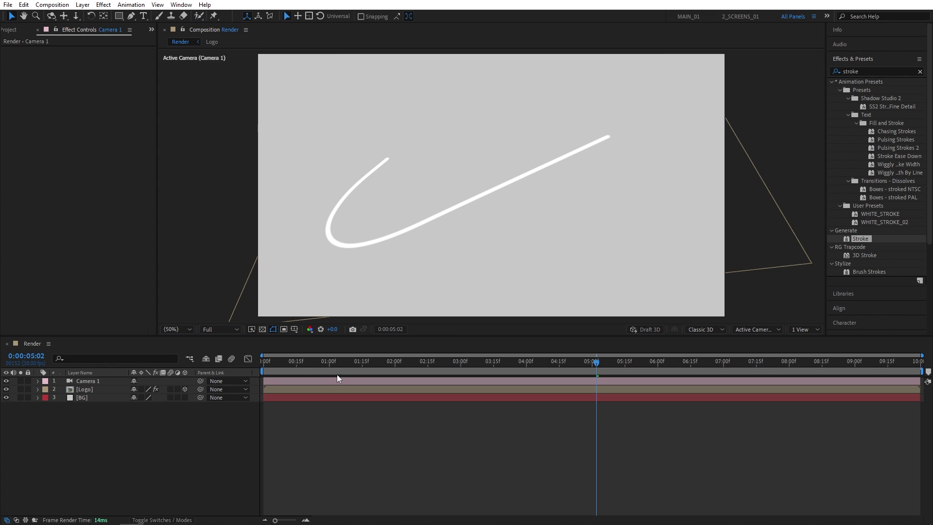
click(90, 388)
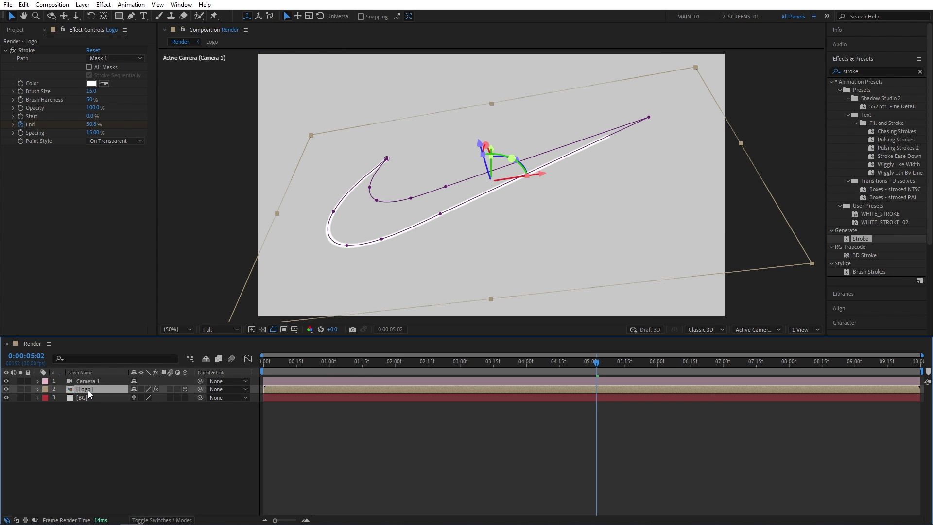
key(p)
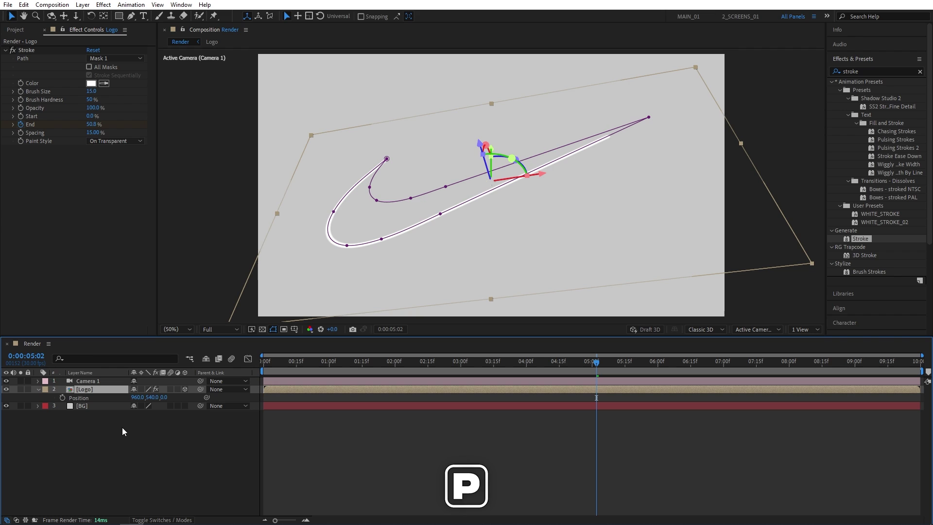
right_click(81, 398)
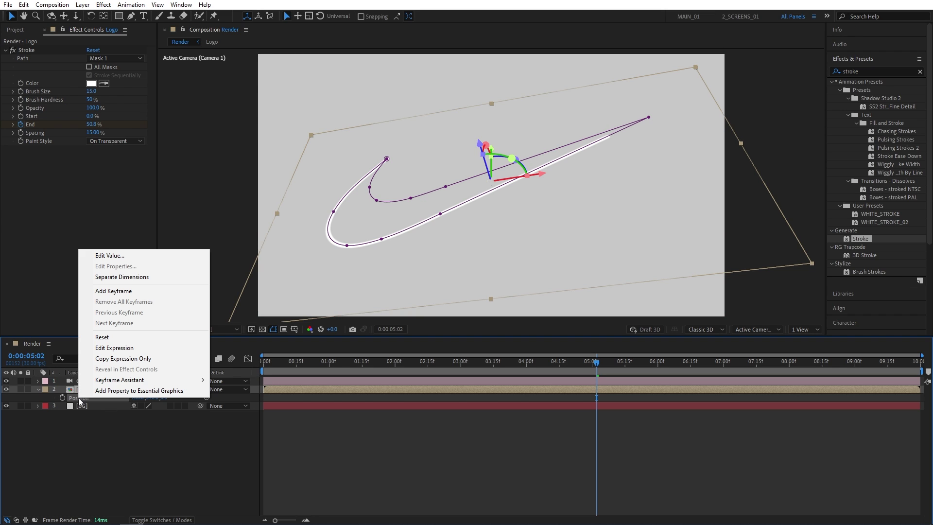
click(160, 277)
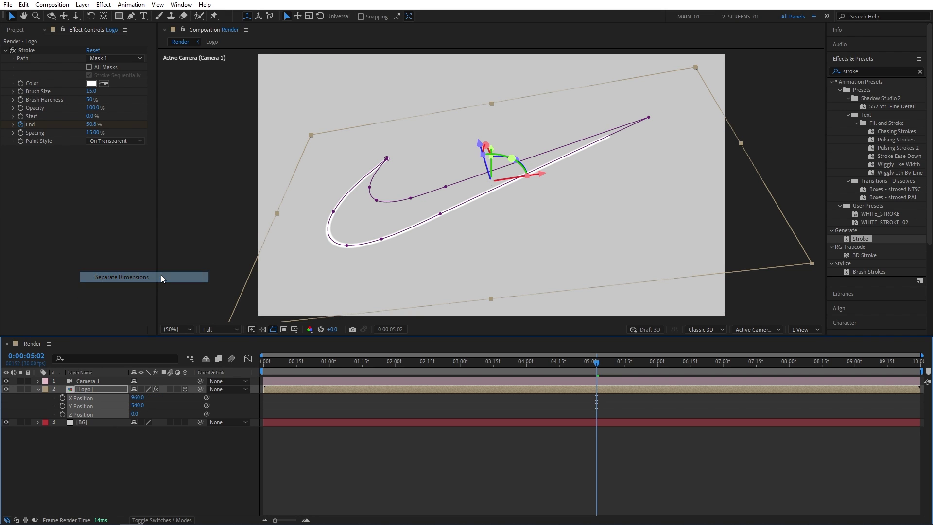
click(58, 440)
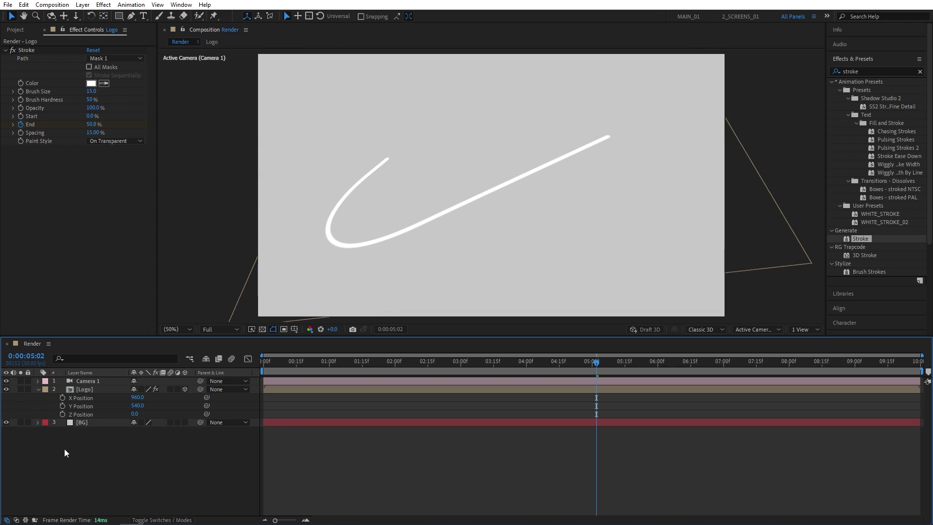
Step: Add the expression index*3 to Logo's Z Position, then move to 0:00:01:26
alt+click(62, 414)
text(index*)
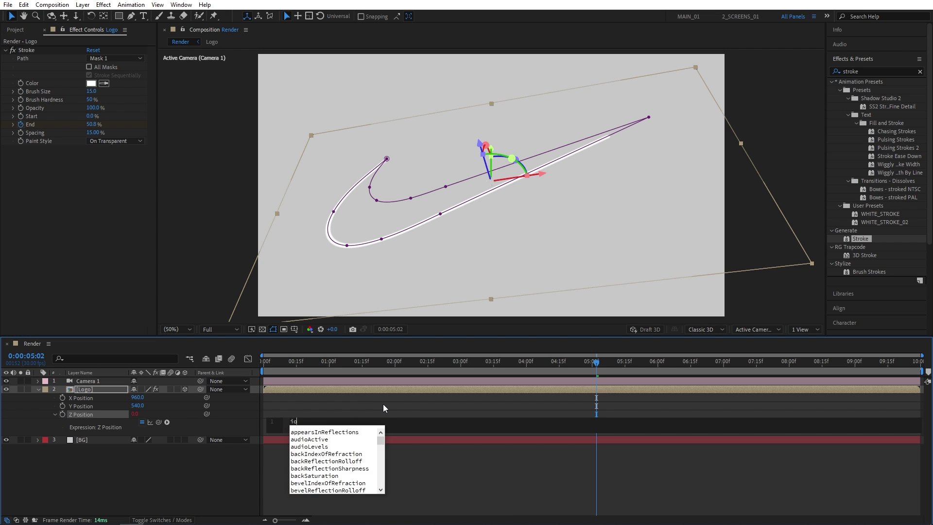
text(3)
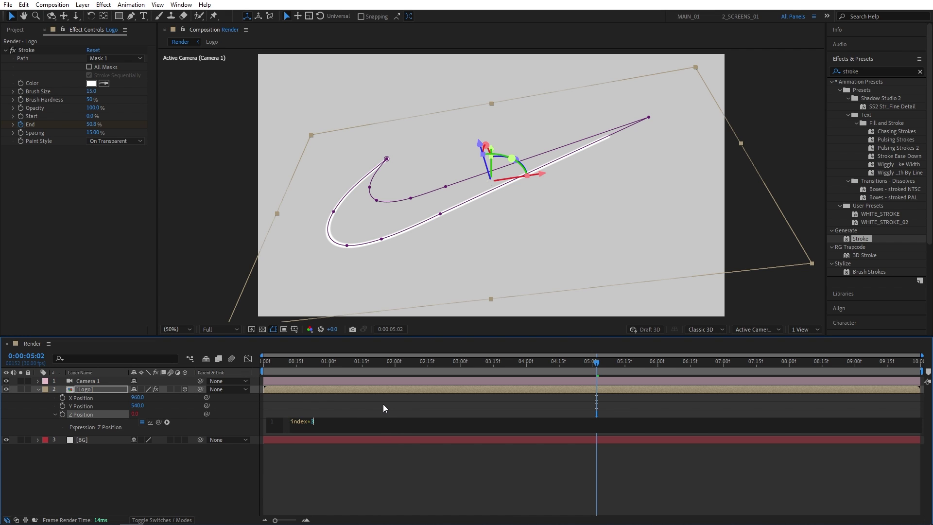
click(199, 483)
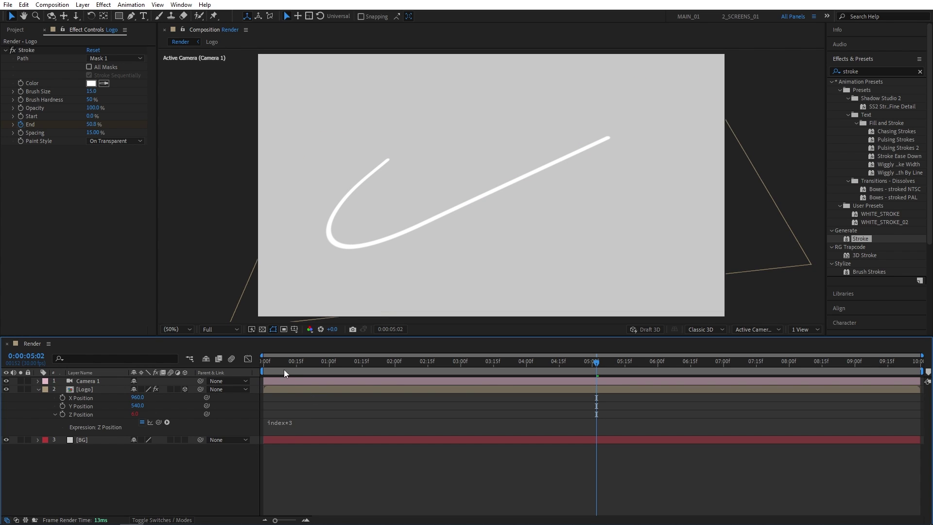
mouse_move(284, 368)
mouse_down()
mouse_move(255, 364)
mouse_move(364, 368)
mouse_up()
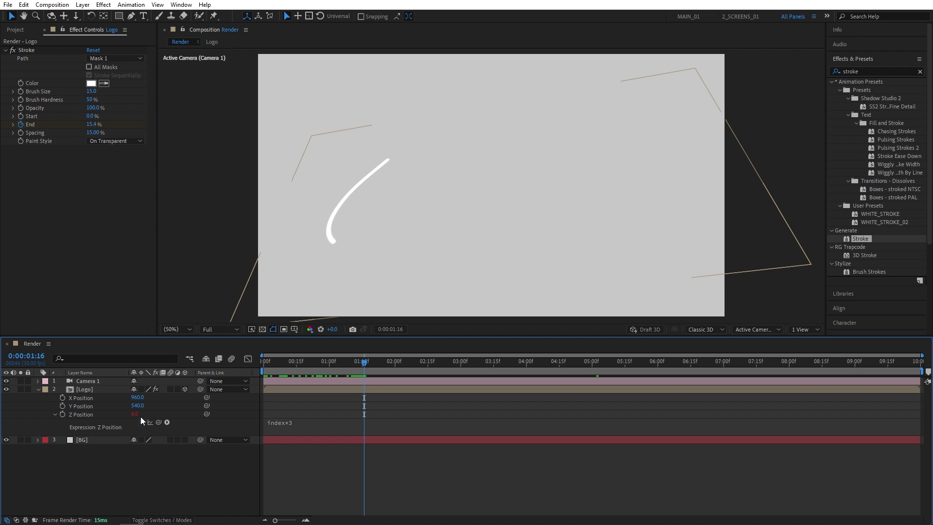
mouse_move(292, 364)
mouse_down()
mouse_move(280, 362)
mouse_move(343, 365)
mouse_move(385, 353)
mouse_up()
click(348, 371)
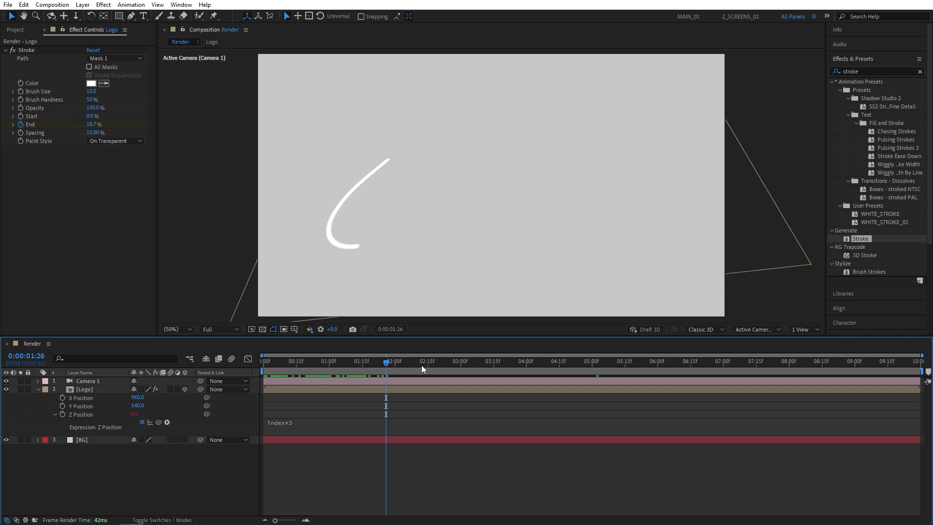
Step: Apply a Levels effect to the Logo layer with Output White set to 160
click(846, 71)
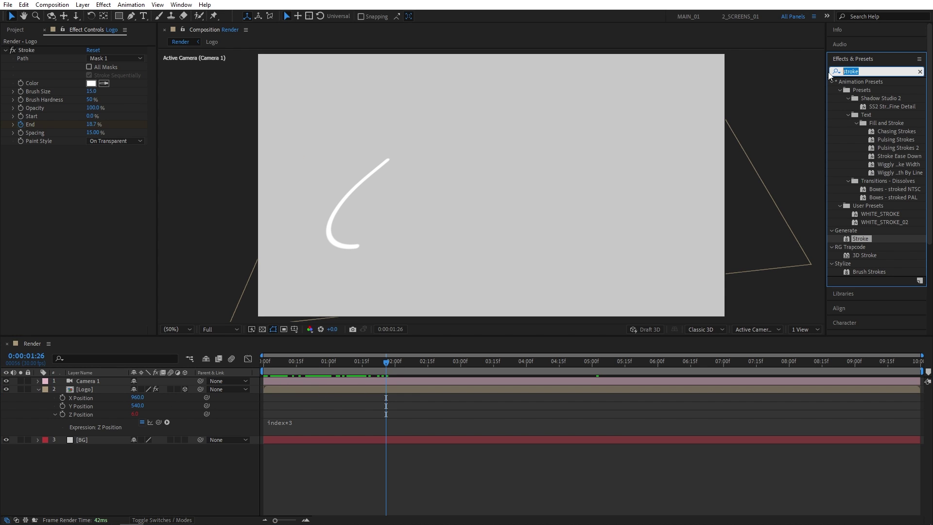
text(levels)
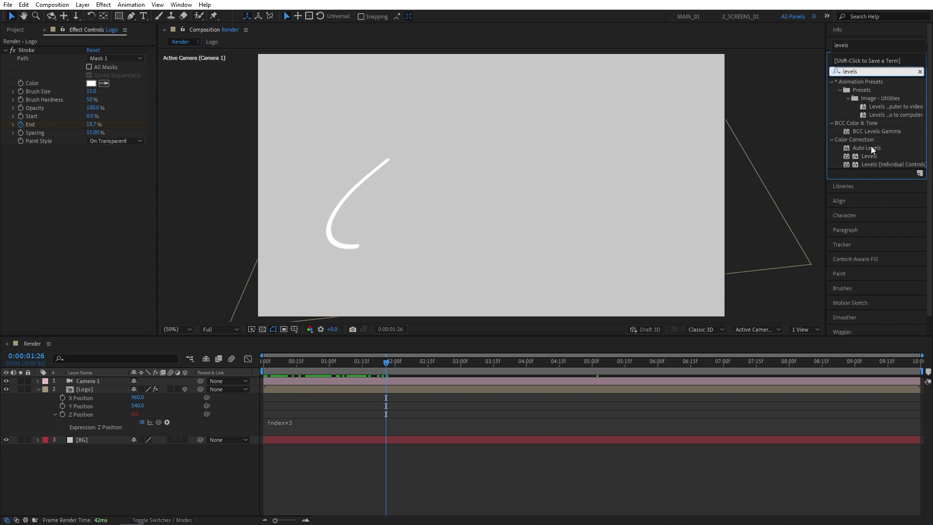
drag(870, 156, 85, 396)
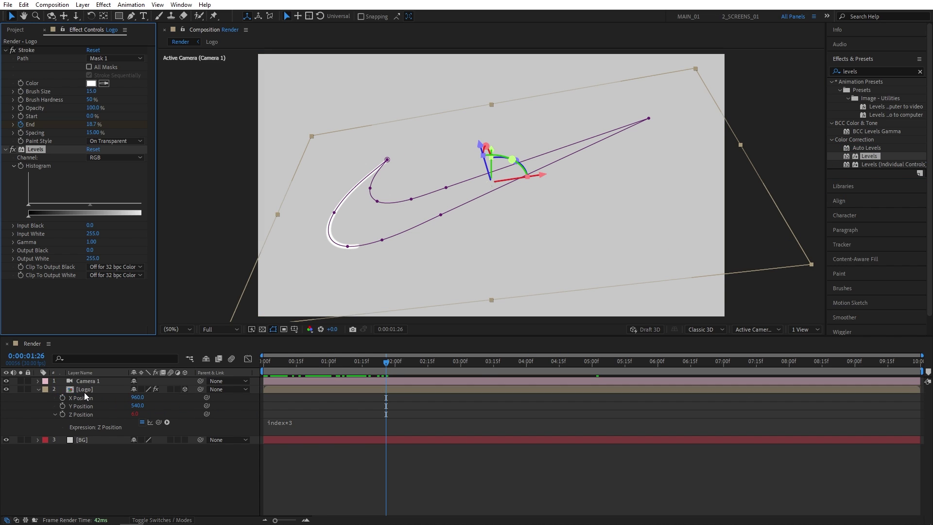
click(90, 259)
text(160)
key(Return)
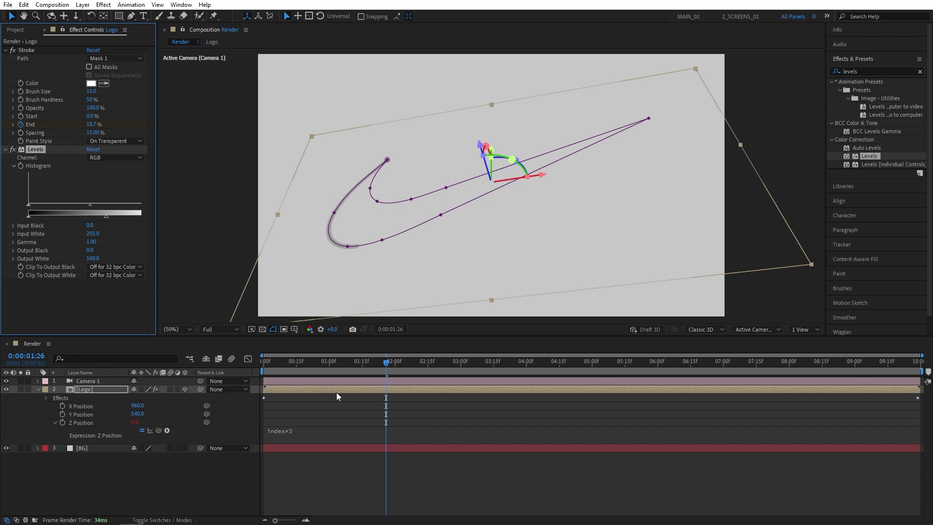
click(226, 478)
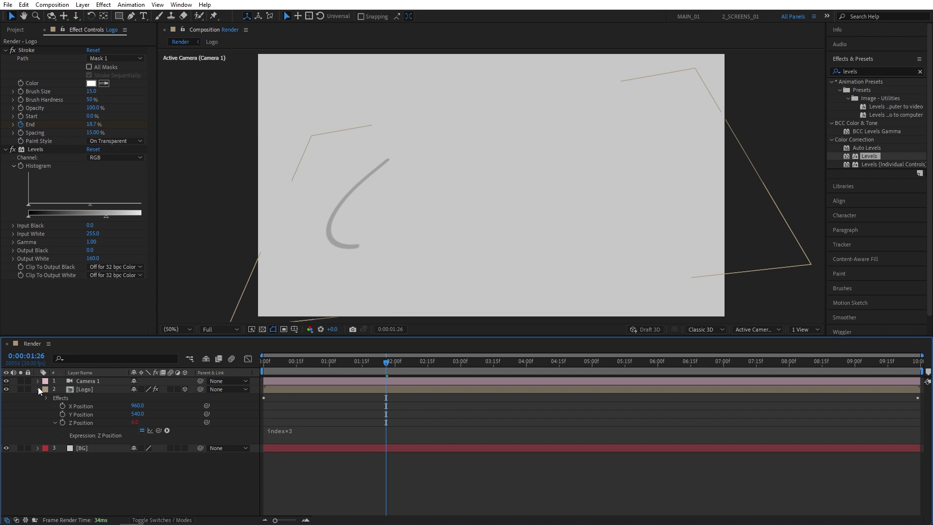
Step: Duplicate the Logo layer and rename the copy 'Shadow'
click(89, 391)
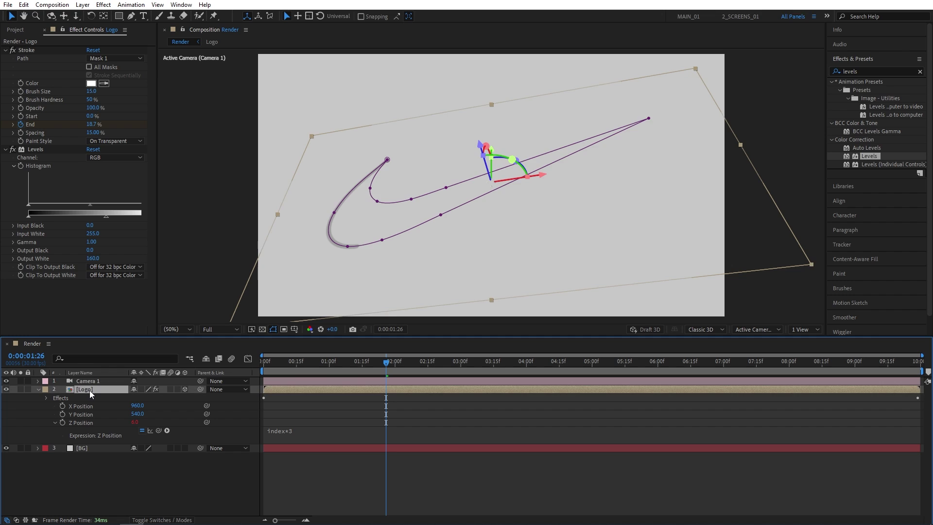
click(23, 4)
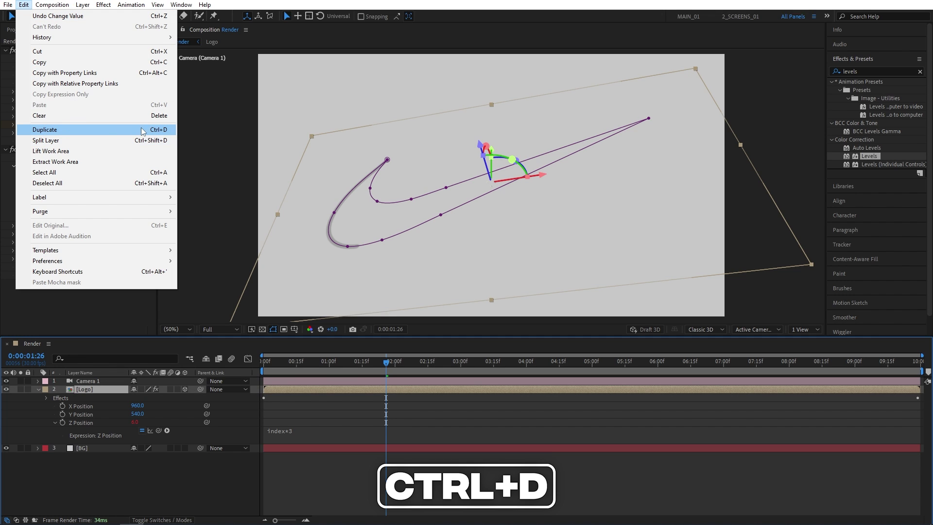
click(101, 131)
click(84, 398)
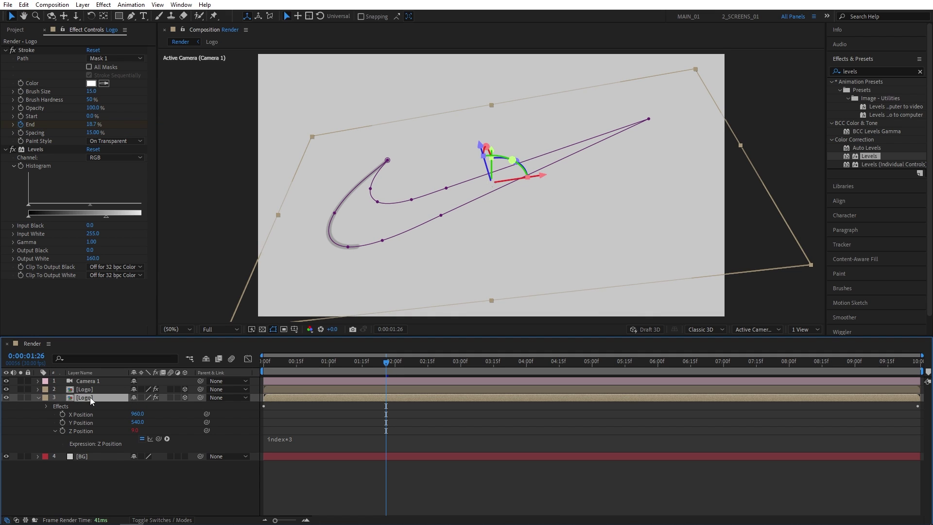
key(Return)
text(Shadow)
key(Return)
Step: Link the Shadow stroke Color by expression to the Logo layer's Stroke Color
click(46, 407)
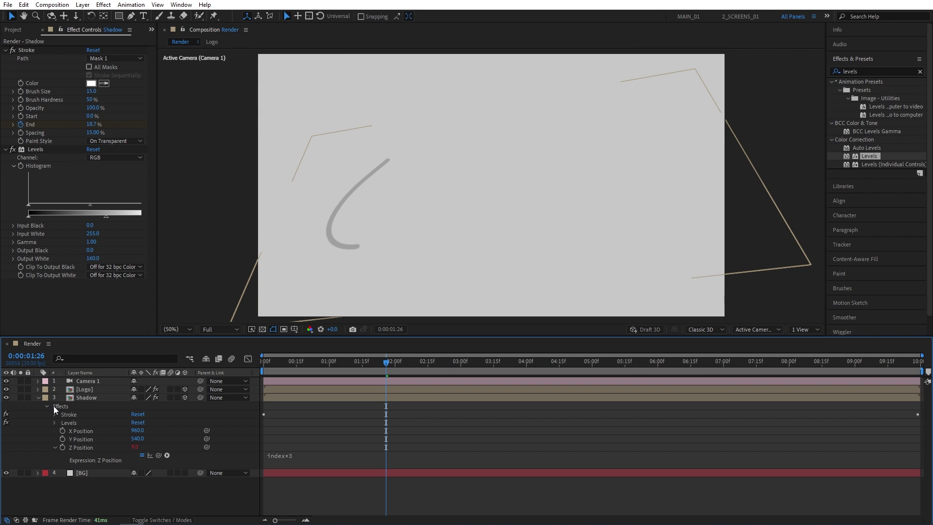
click(54, 414)
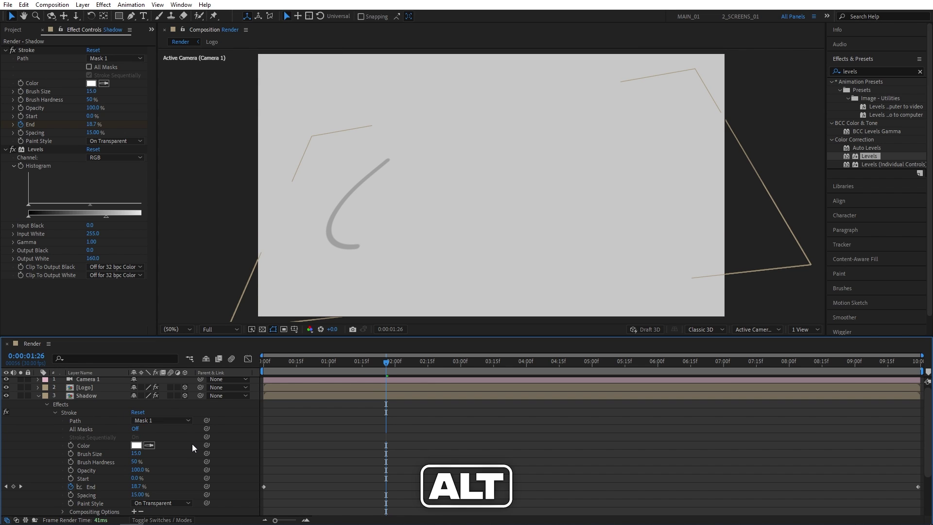
alt+click(68, 446)
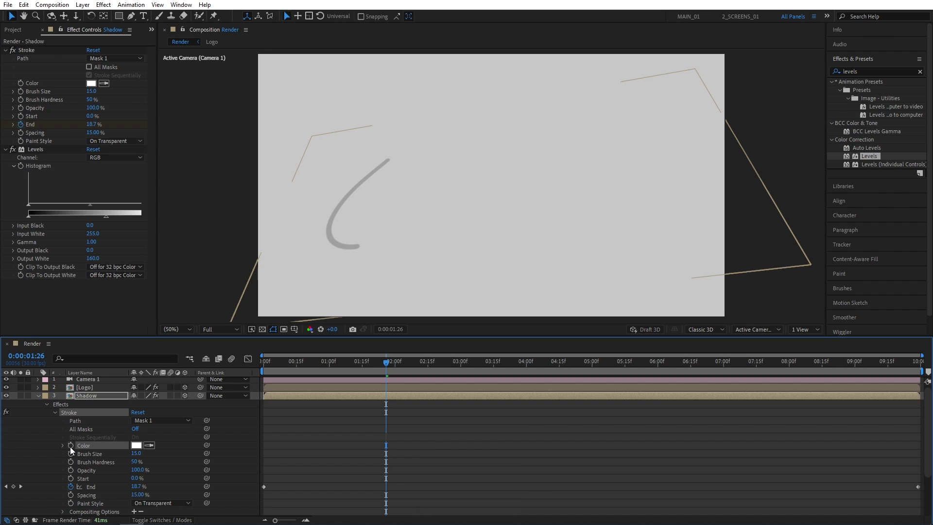
click(85, 388)
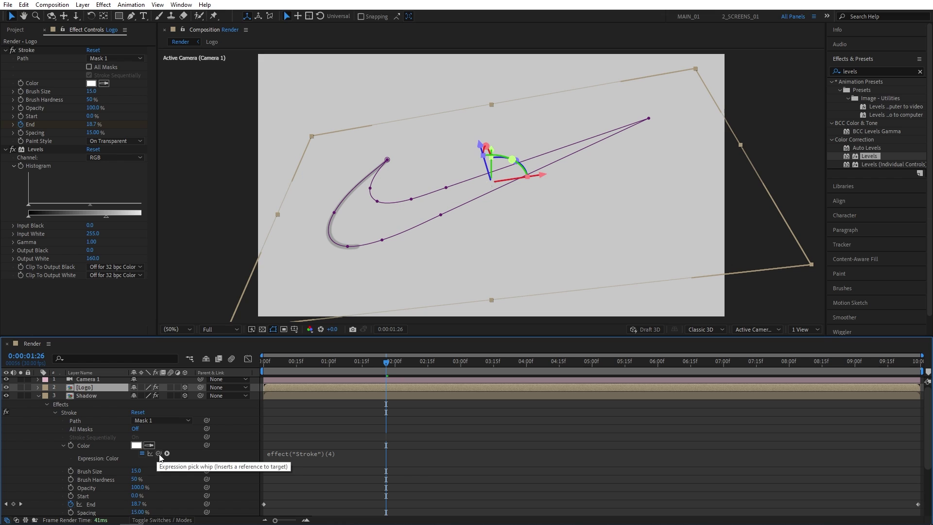
mouse_move(159, 454)
mouse_down()
mouse_move(69, 85)
mouse_move(29, 83)
mouse_move(46, 83)
mouse_up()
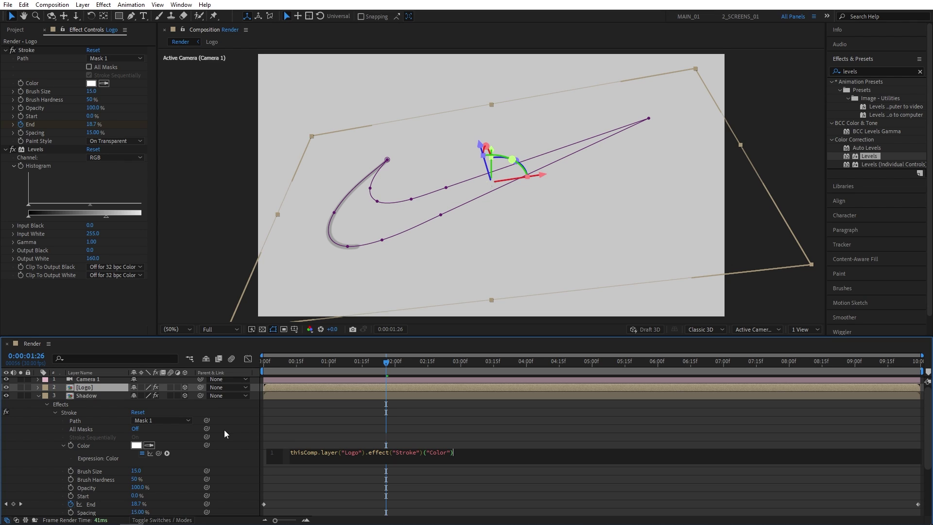
click(318, 439)
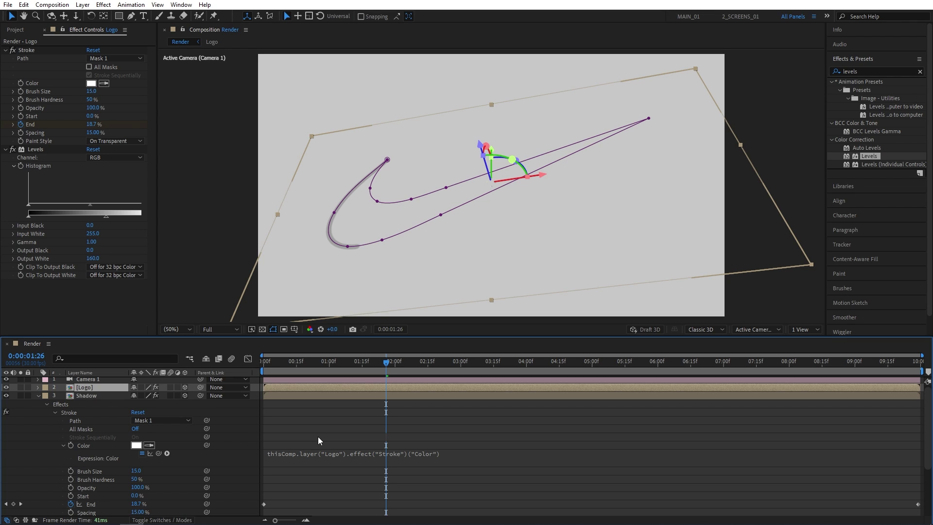
Step: Collapse and select the Shadow layer, then duplicate it into copies Shadow 2 through Shadow 26
click(38, 397)
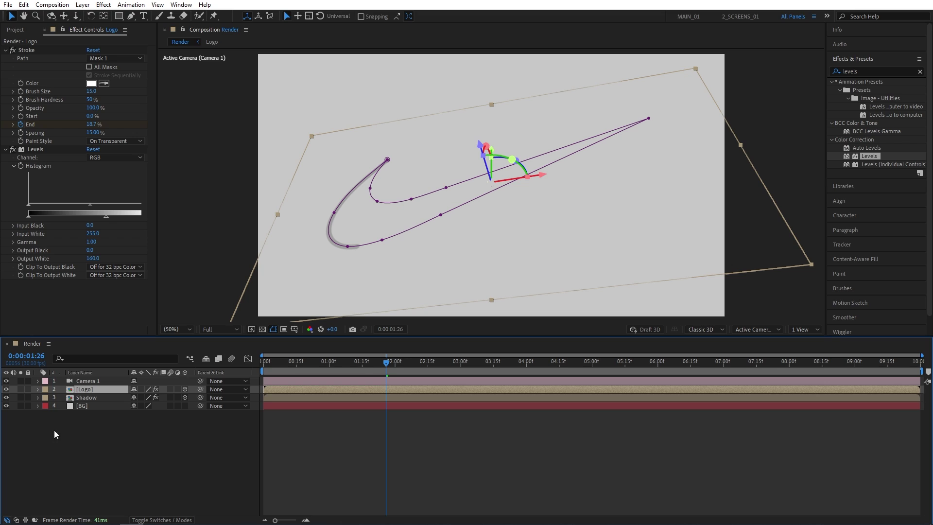
click(93, 399)
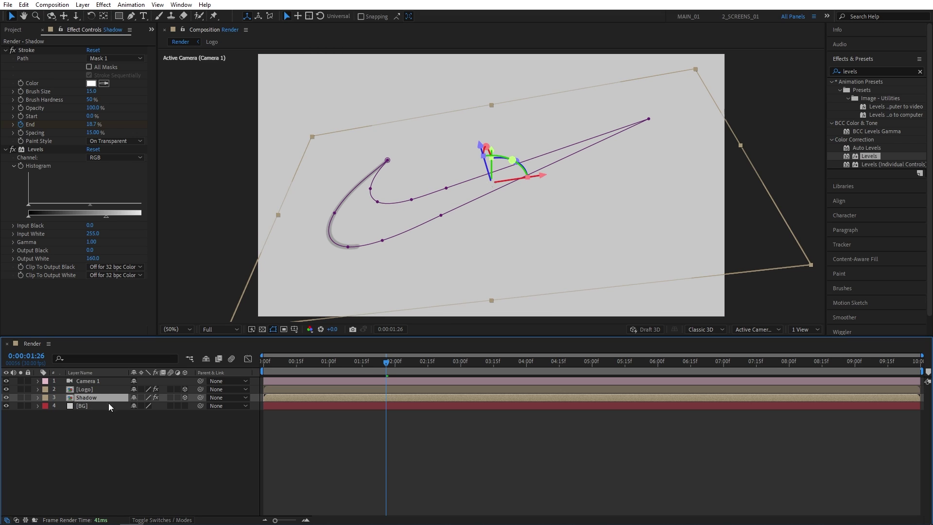
key(ctrl+d)
key(ctrl+d)
key(ctrl+d)
key(ctrl+d)
key(ctrl+d)
key(ctrl+d)
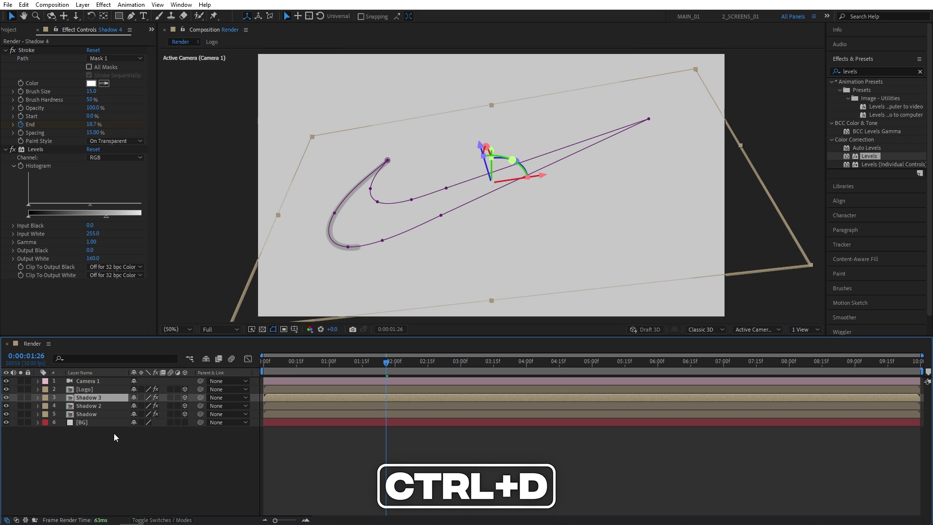
key(ctrl+d)
key(ctrl+d)
key(ctrl+d)
key(ctrl+d)
key(ctrl+d)
key(ctrl+d)
key(ctrl+d)
key(ctrl+d)
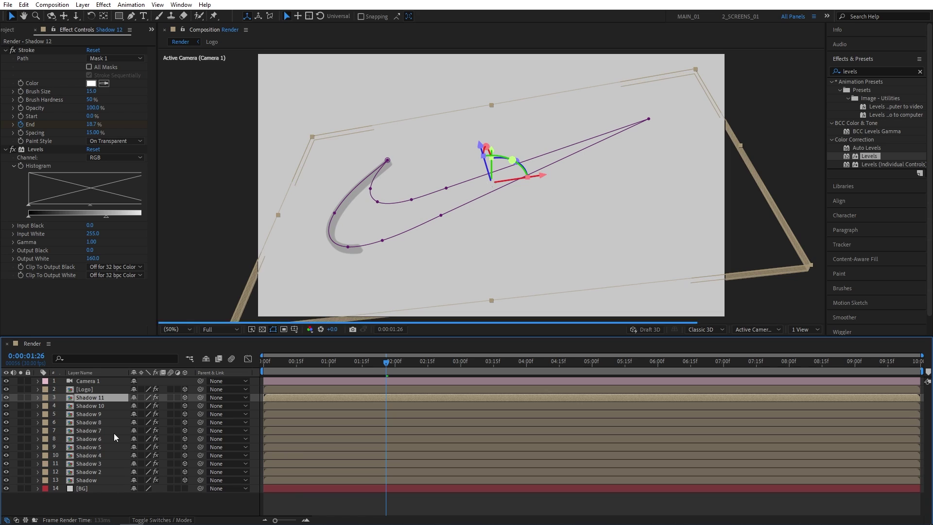
key(ctrl+d)
key(ctrl+d)
key(ctrl+d)
key(ctrl+d)
key(ctrl+d)
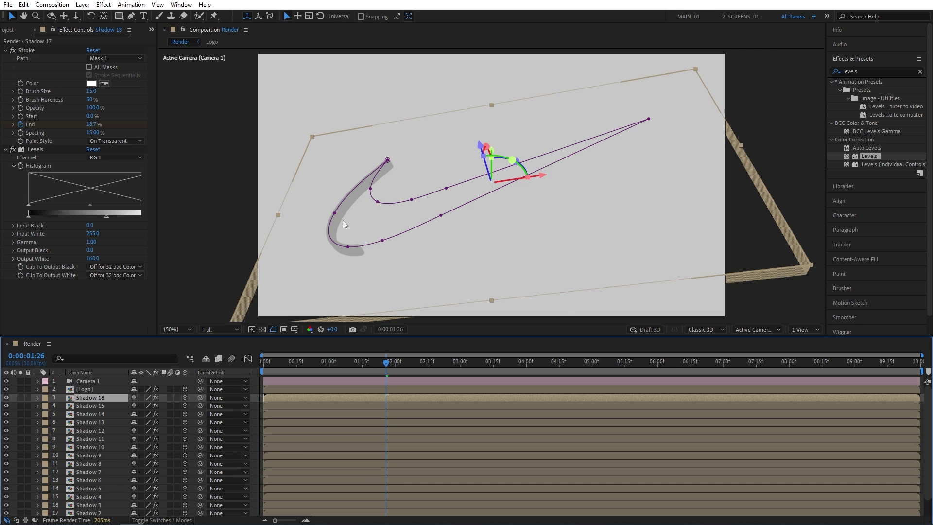
key(ctrl+d)
key(ctrl+d)
key(ctrl+d)
key(ctrl+d)
key(ctrl+d)
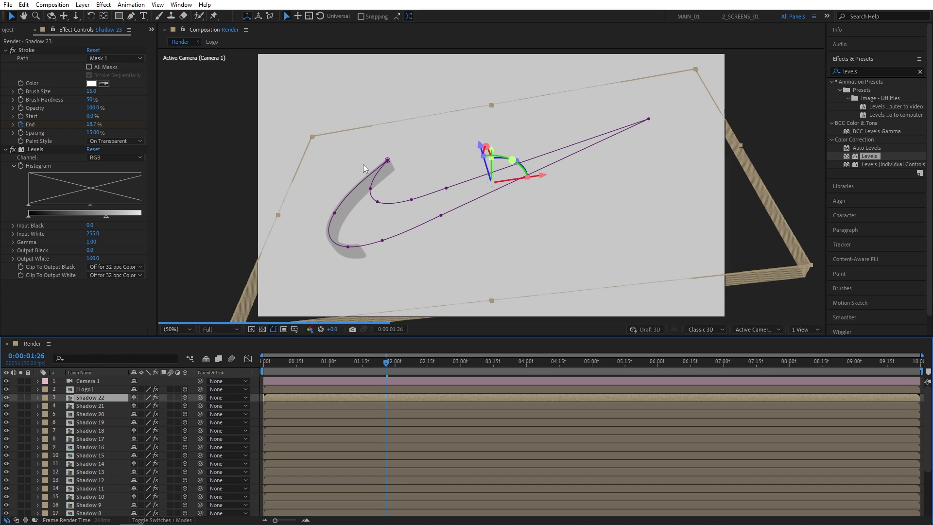
key(ctrl+d)
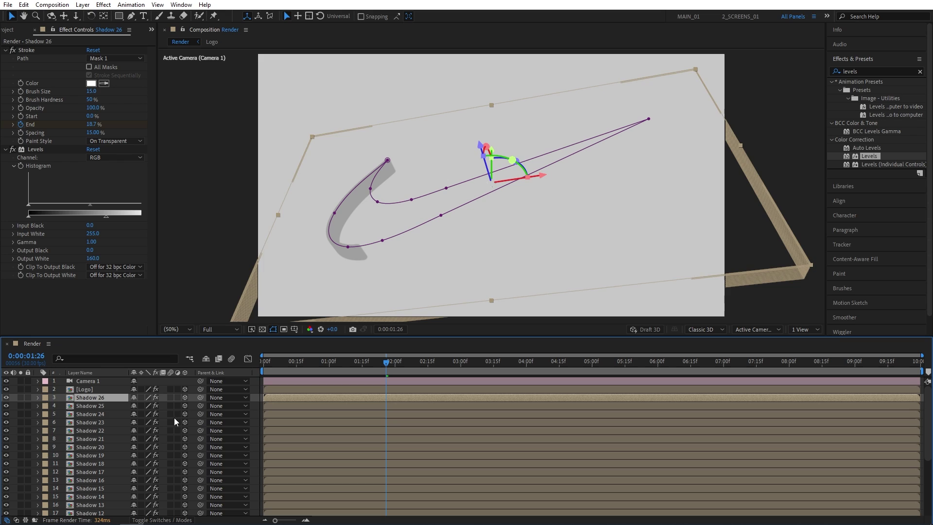
Step: Delete the Levels effect from the Logo layer
click(83, 390)
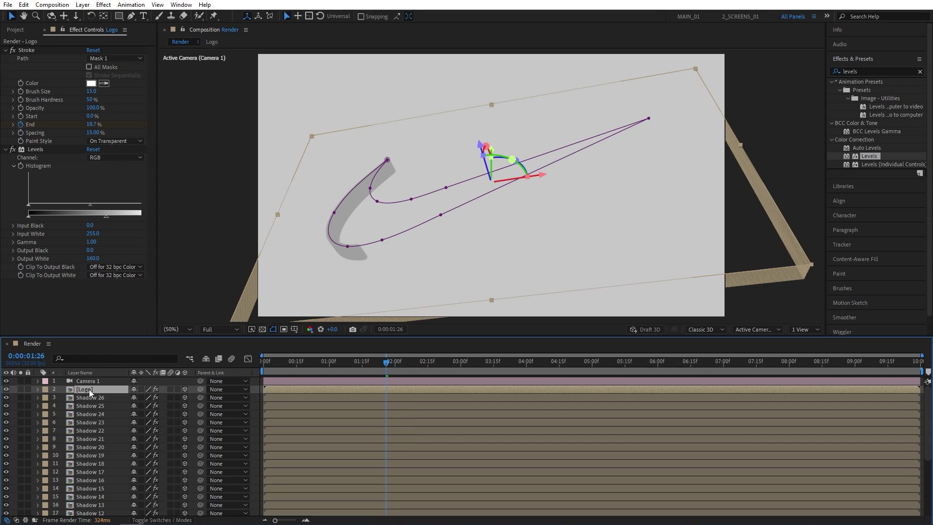
click(41, 152)
key(Delete)
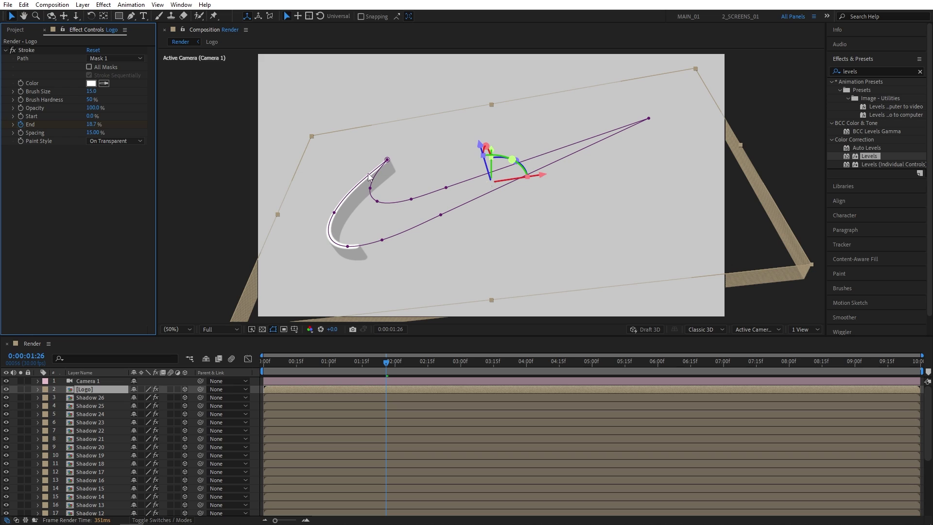
Step: Check the effects on the Shadow 26 layer, then reselect the Logo layer
scroll(100, 399, down, 5)
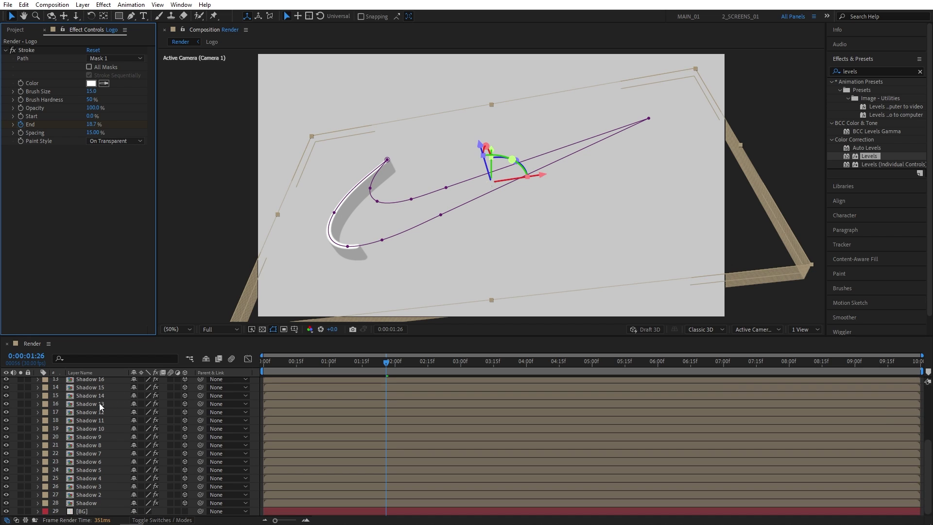
scroll(99, 403, up, 5)
click(104, 398)
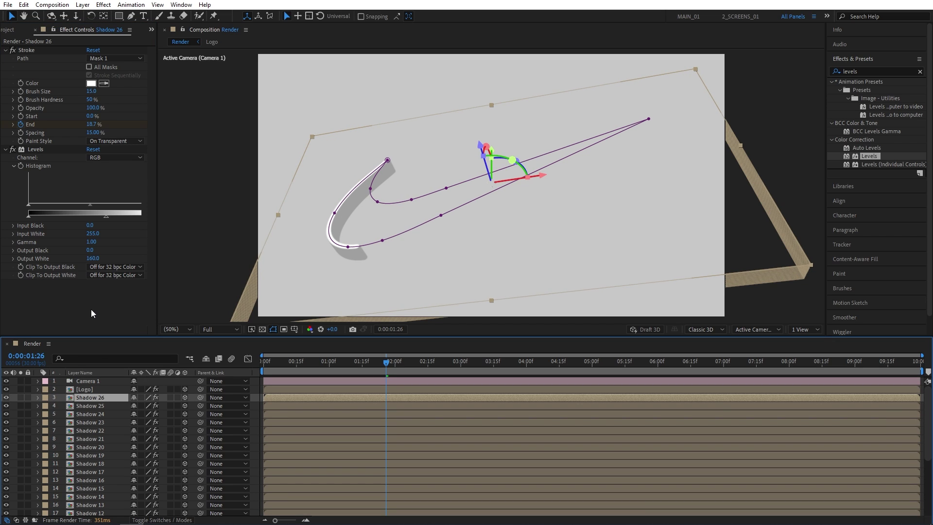
click(94, 389)
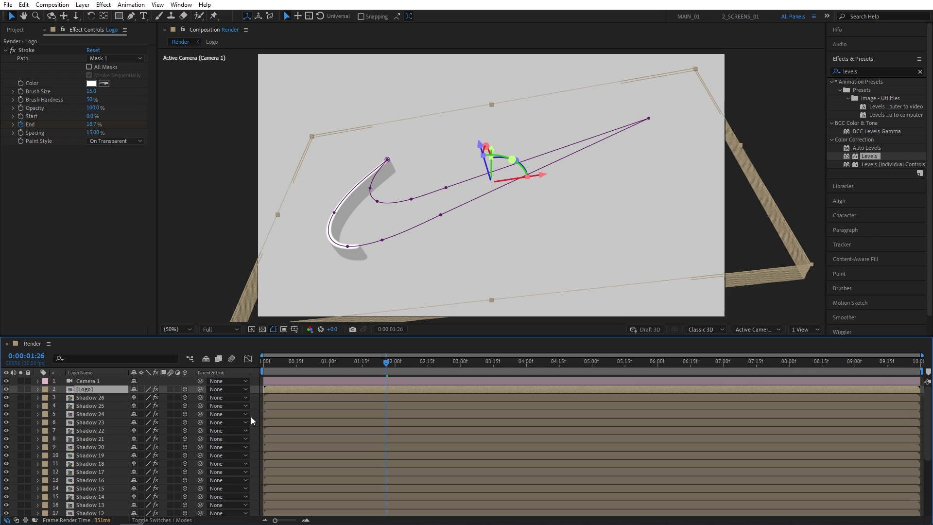
scroll(137, 447, down, 4)
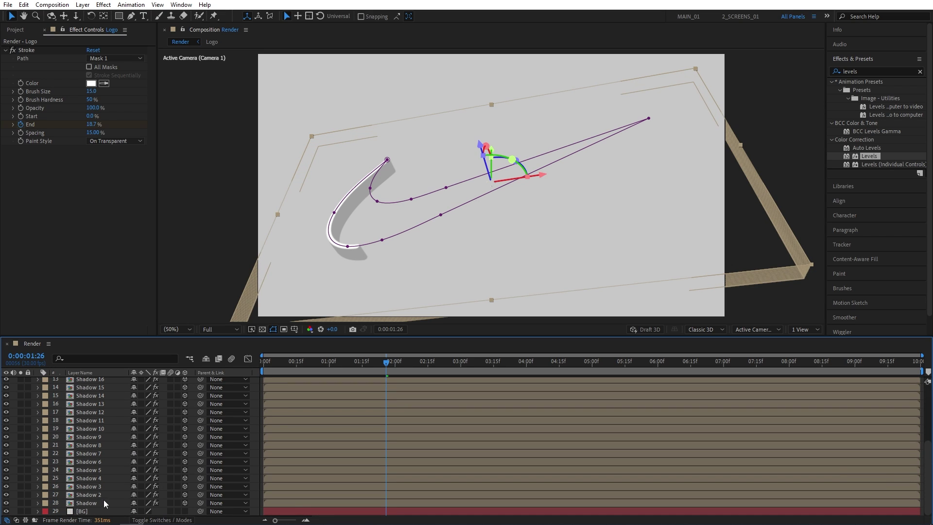
Step: Replace the bottom Shadow layer's Levels effect with CC Radial Fast Blur
click(81, 504)
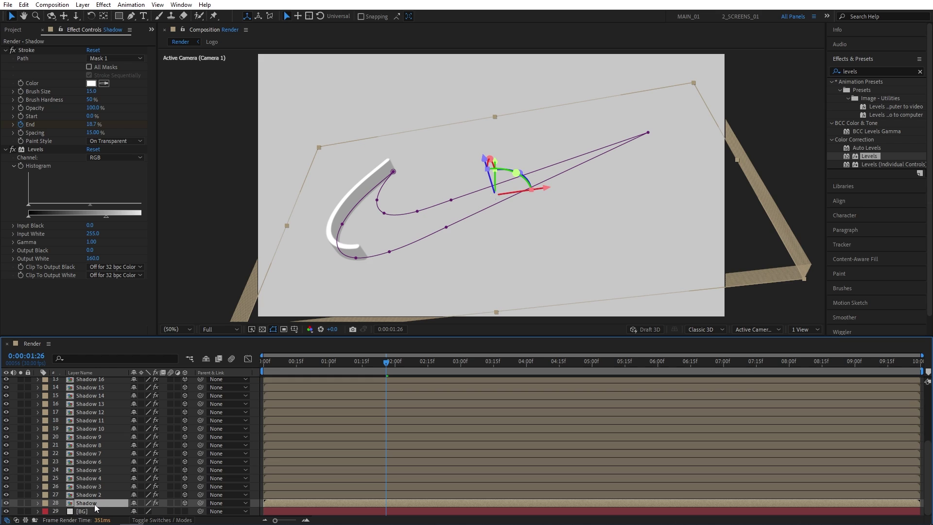
click(37, 150)
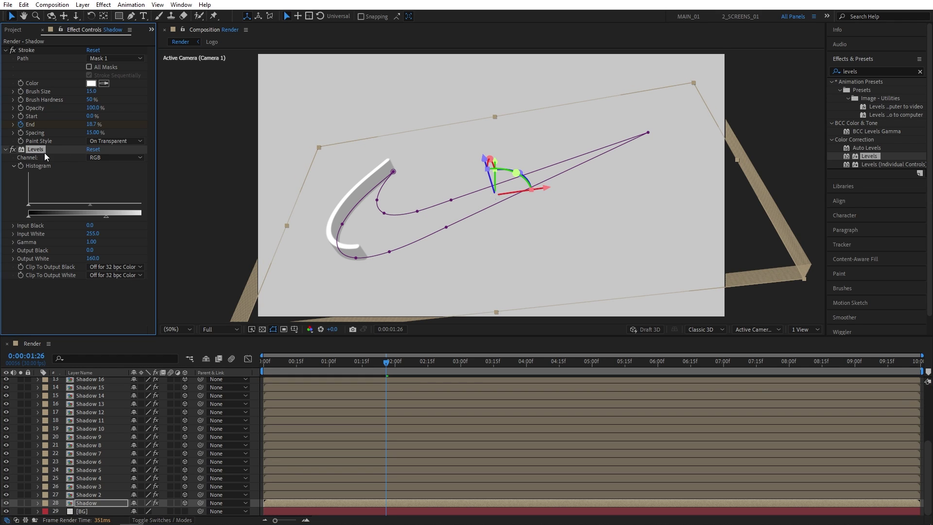
key(Delete)
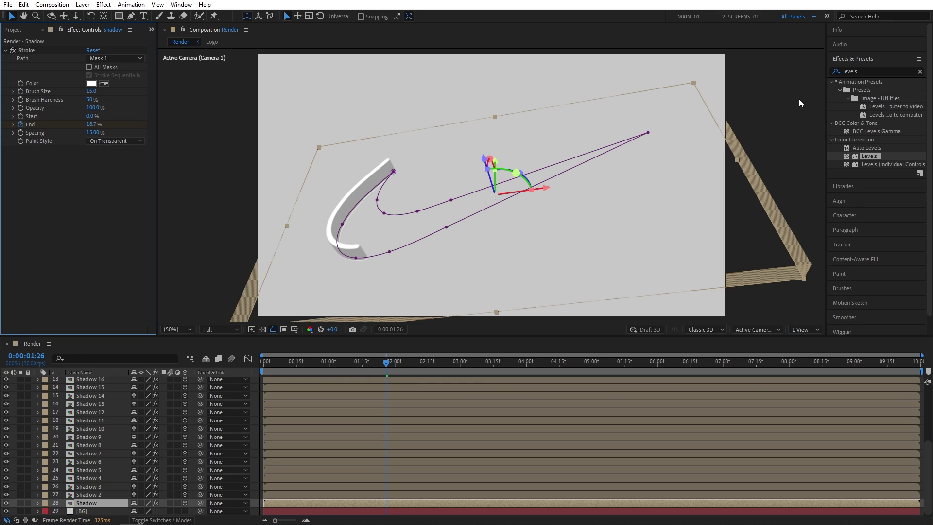
double_click(865, 72)
text(cc ra)
click(829, 72)
text(di)
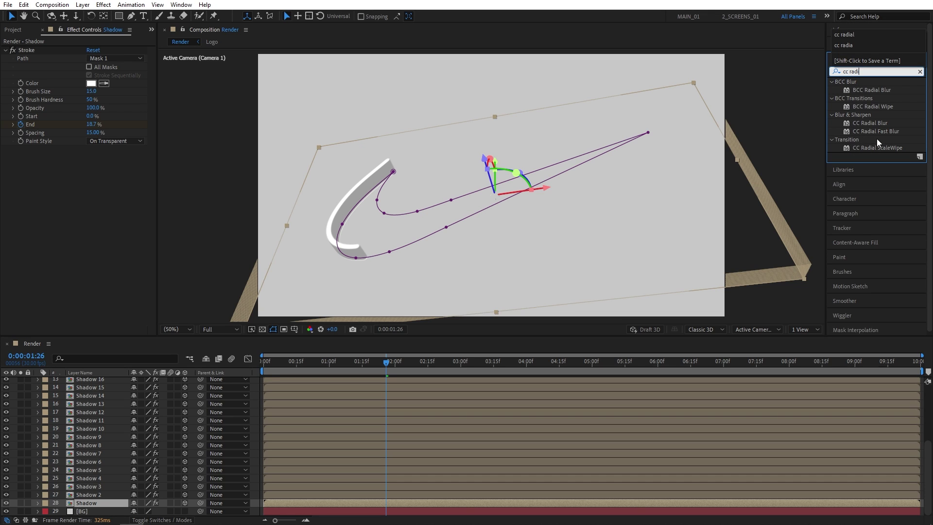
drag(864, 132, 92, 505)
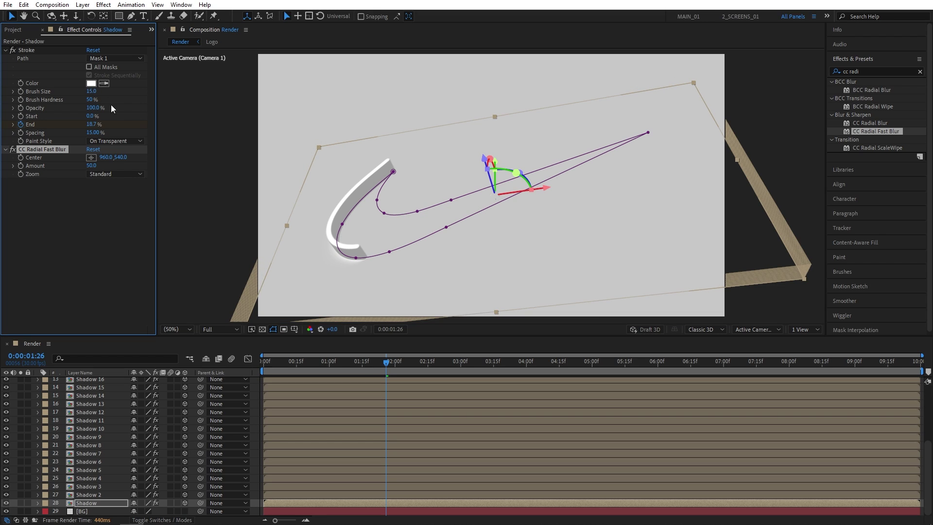
key(alt)
Step: Set the bottom Shadow layer's stroke Color to black
click(90, 83)
click(67, 203)
drag(58, 218, 42, 271)
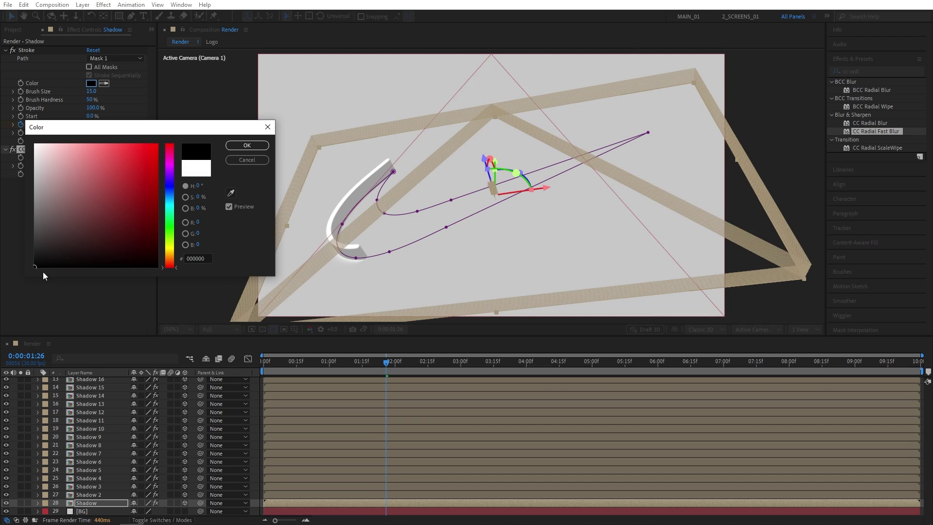
click(247, 146)
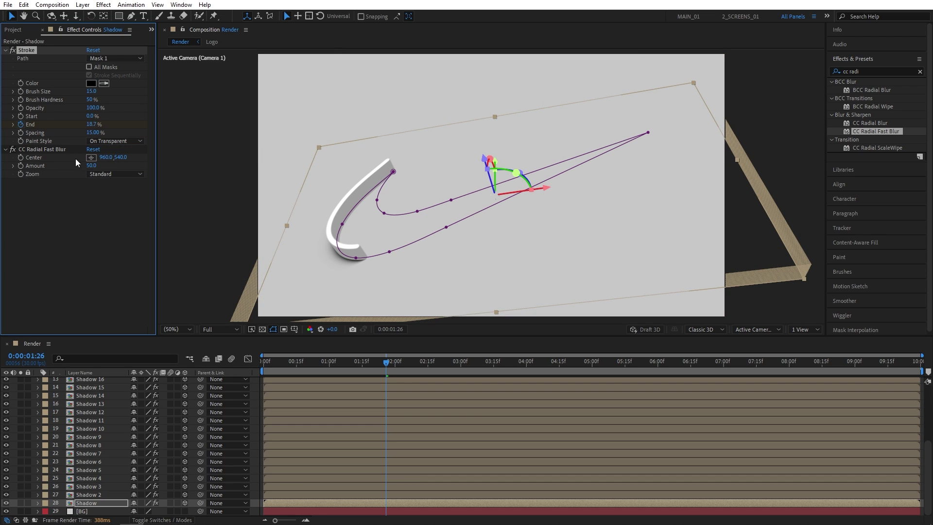
Step: Set the blur Amount to 75 and place its Center at 2118.3, -185.5, off the top-right
click(93, 165)
key(Return)
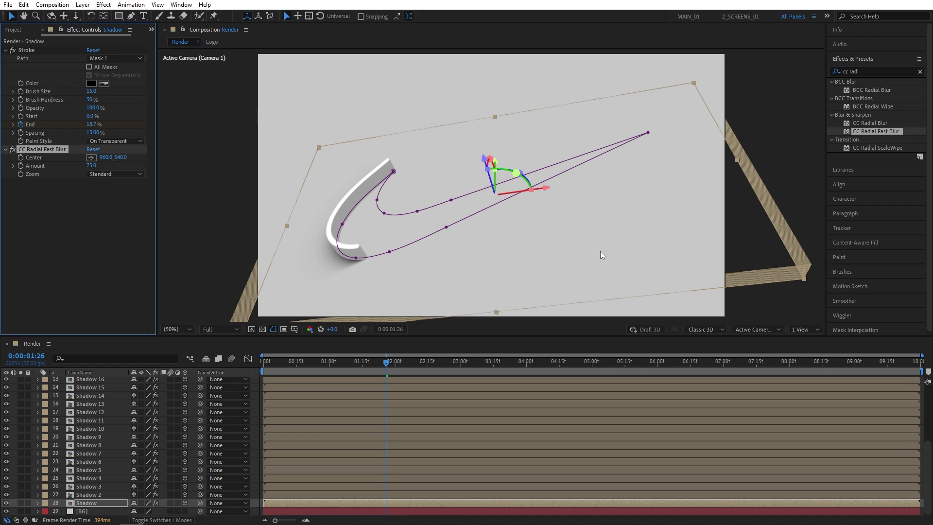
click(91, 158)
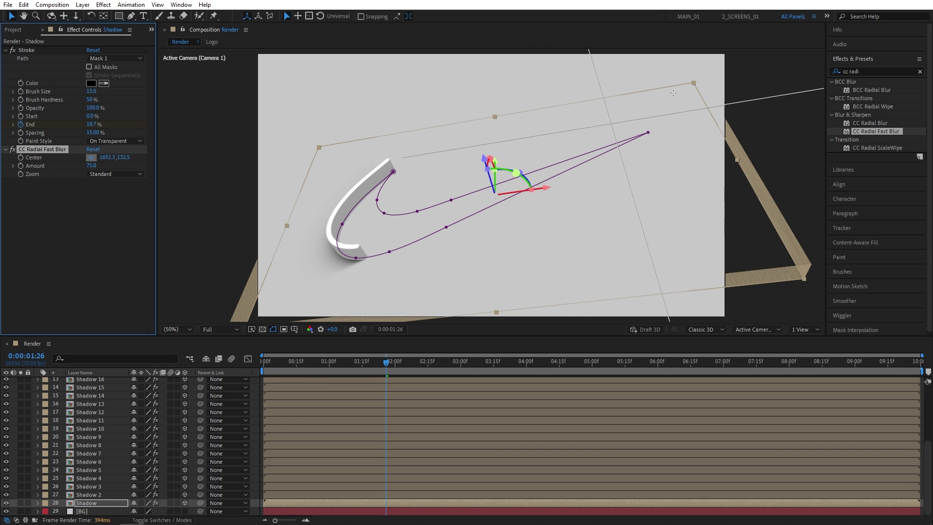
click(724, 54)
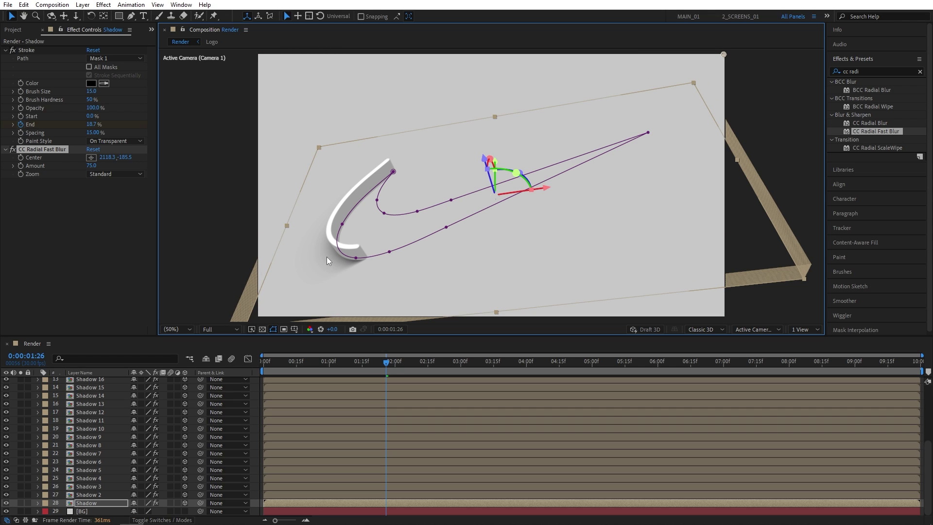
drag(387, 362, 489, 364)
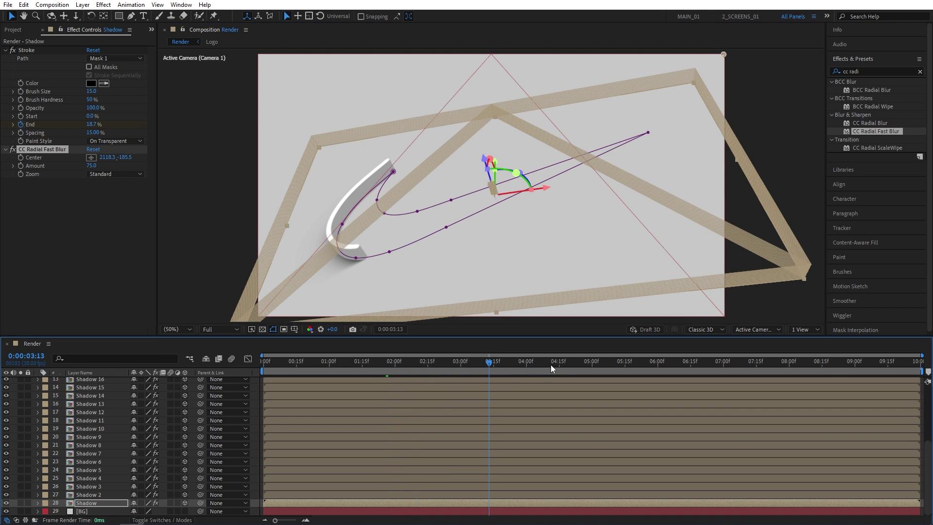
Step: Select every layer from the bottom Shadow up to Logo (layers 2–28)
click(550, 364)
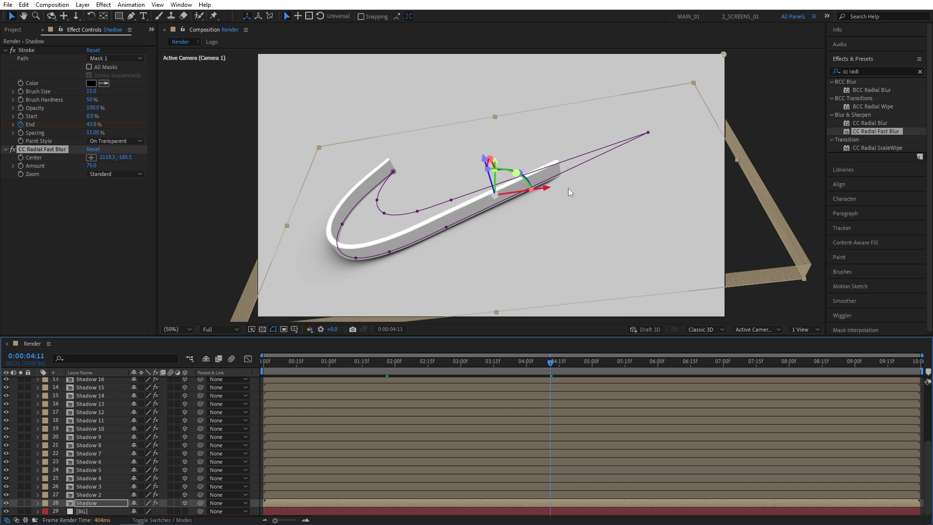
scroll(141, 419, up, 3)
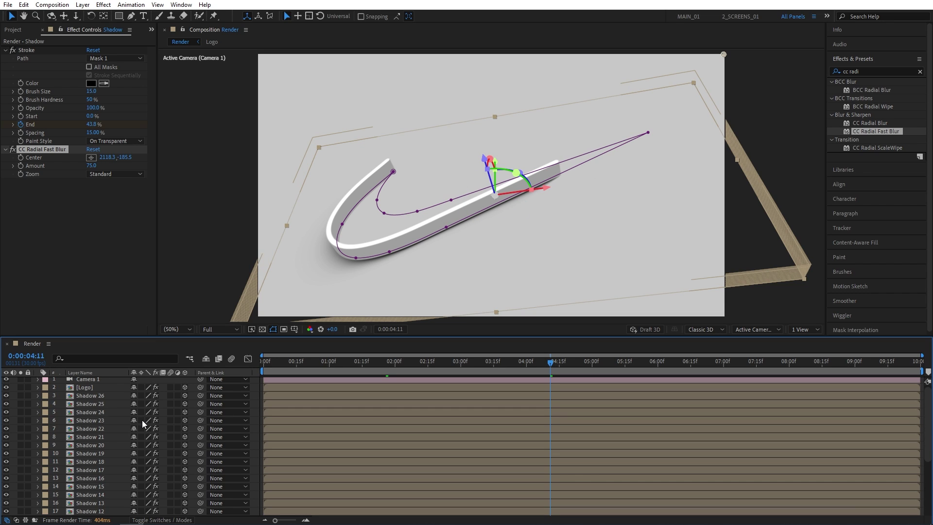
scroll(135, 432, up, 3)
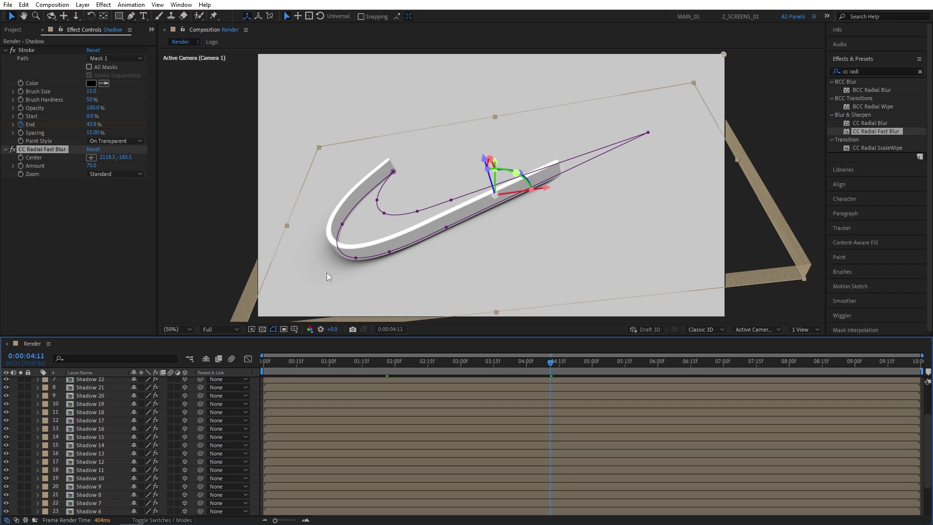
scroll(122, 423, up, 3)
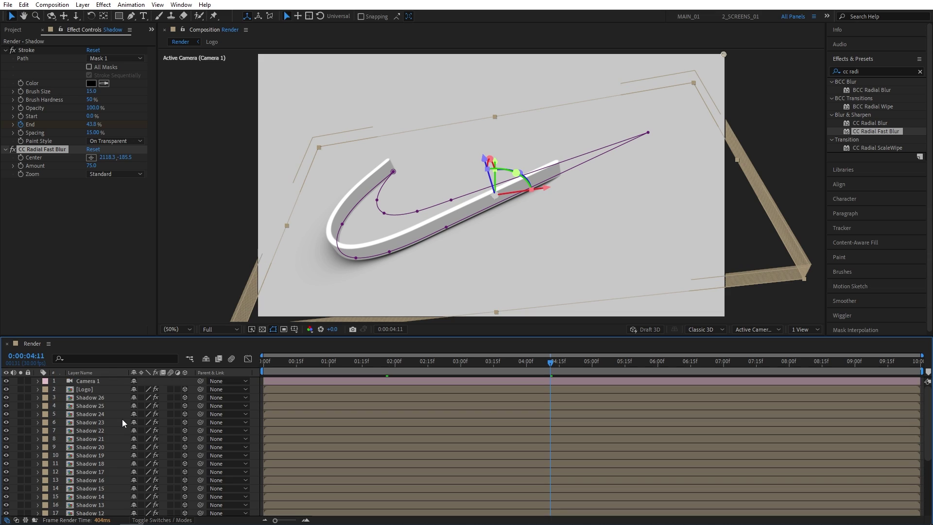
scroll(124, 420, down, 6)
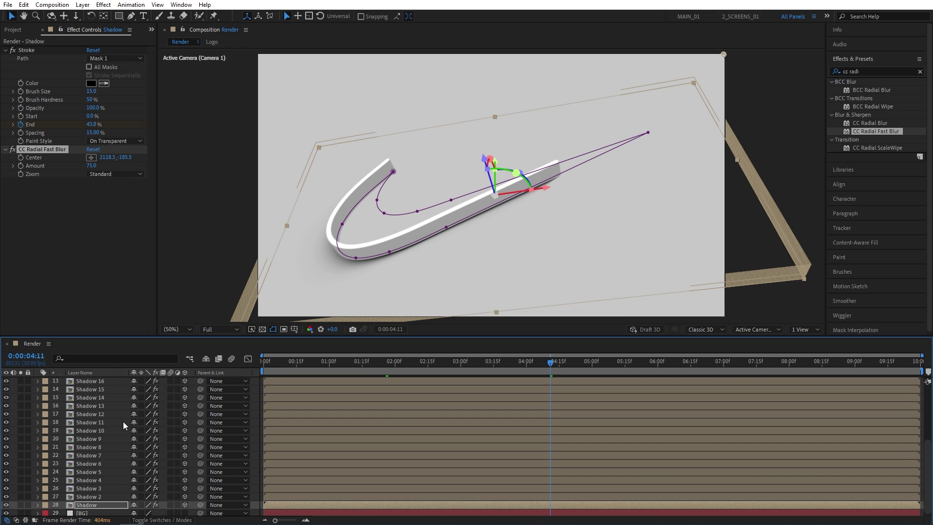
click(93, 505)
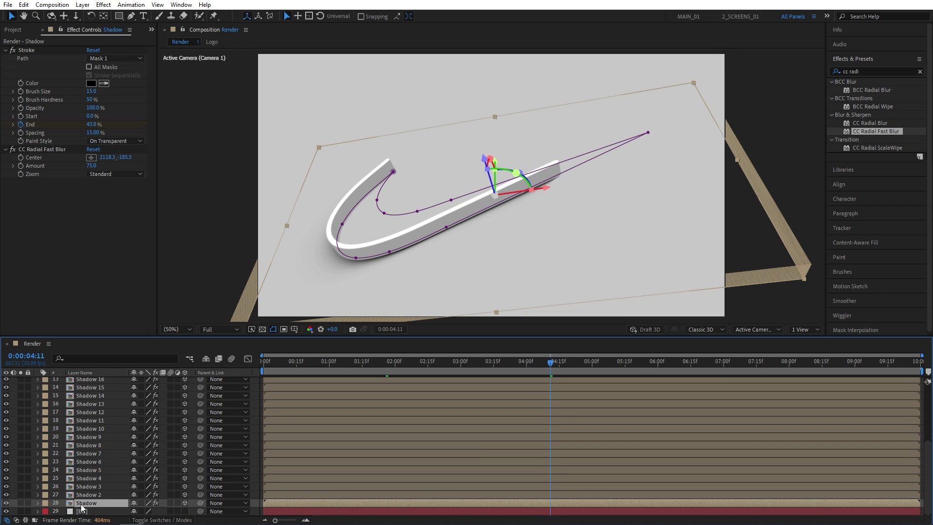
scroll(99, 478, up, 6)
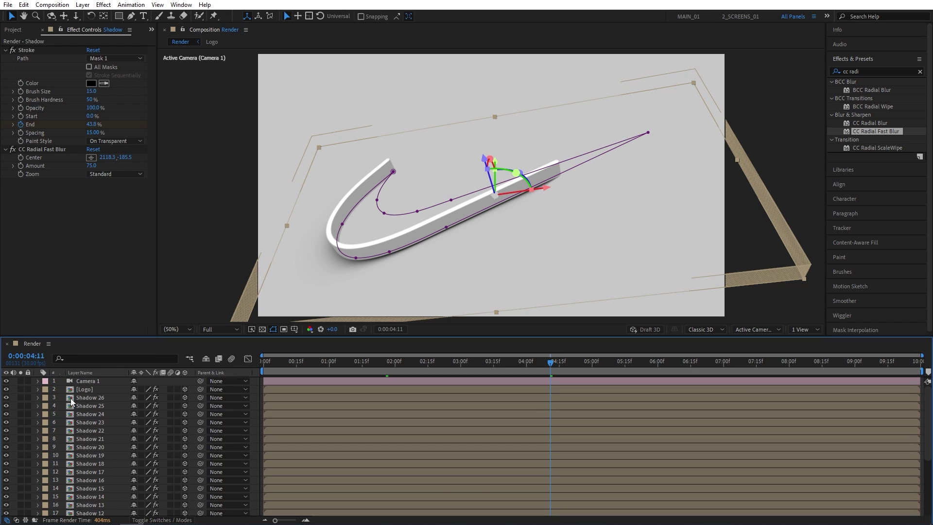
key(shift)
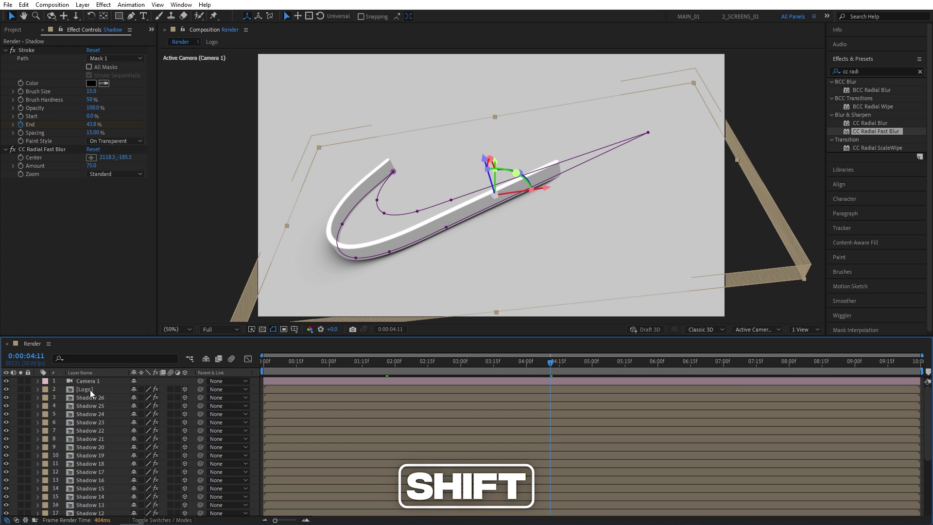
shift+click(89, 390)
scroll(93, 413, down, 4)
scroll(100, 433, up, 4)
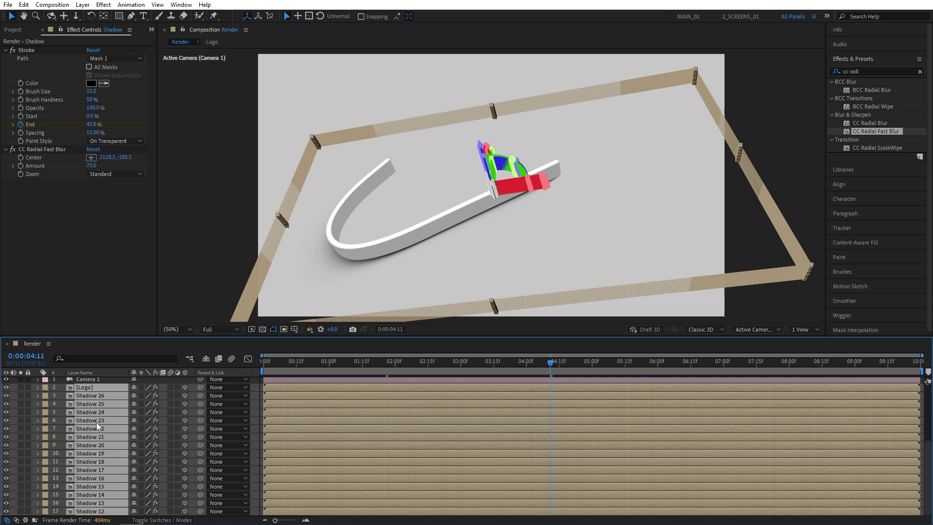
Step: Pre-compose the selected Logo and Shadow layers into a pre-comp named 'All Logos'
right_click(85, 396)
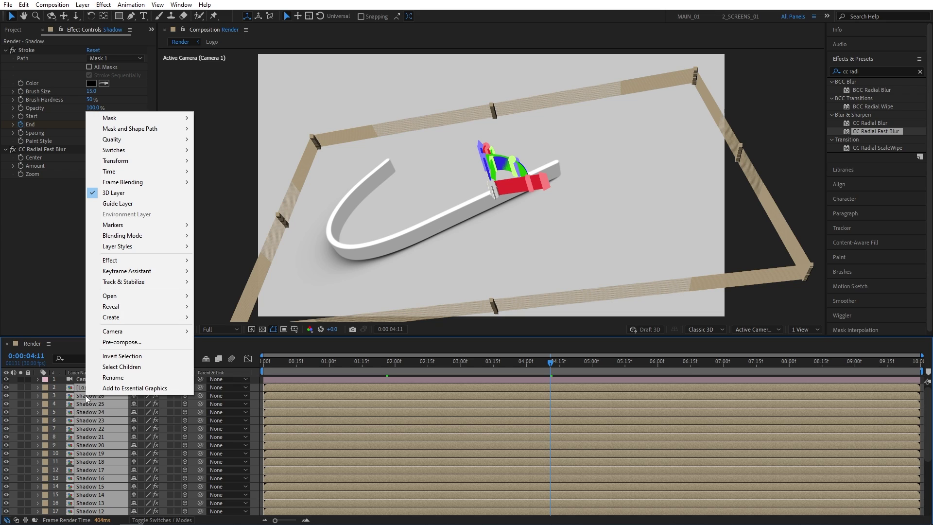
click(138, 339)
text(All Logos)
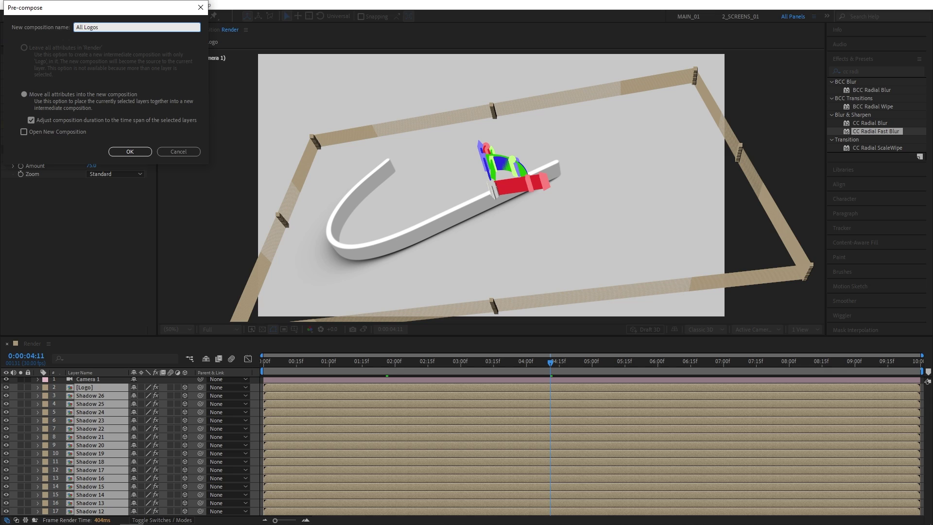
key(Return)
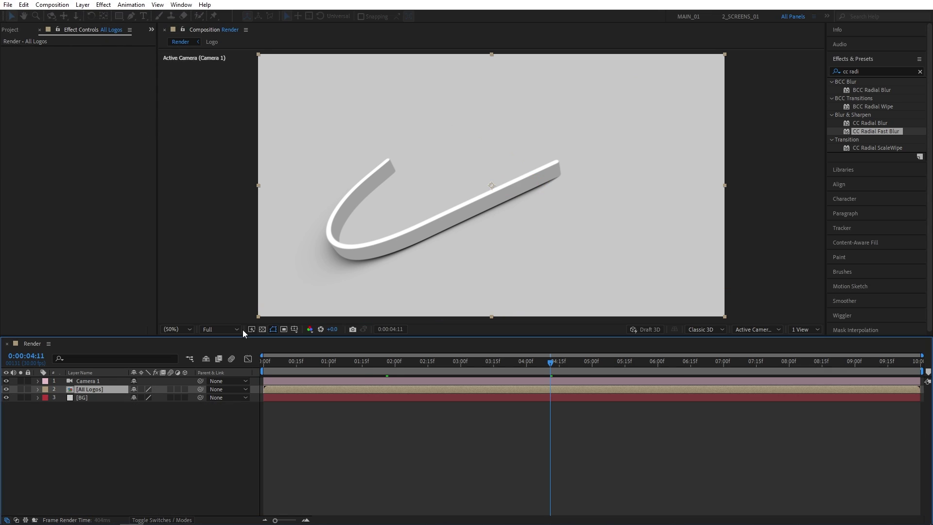
Step: Enable the 3D Layer and Collapse Transformations switches on the All Logos layer
click(204, 453)
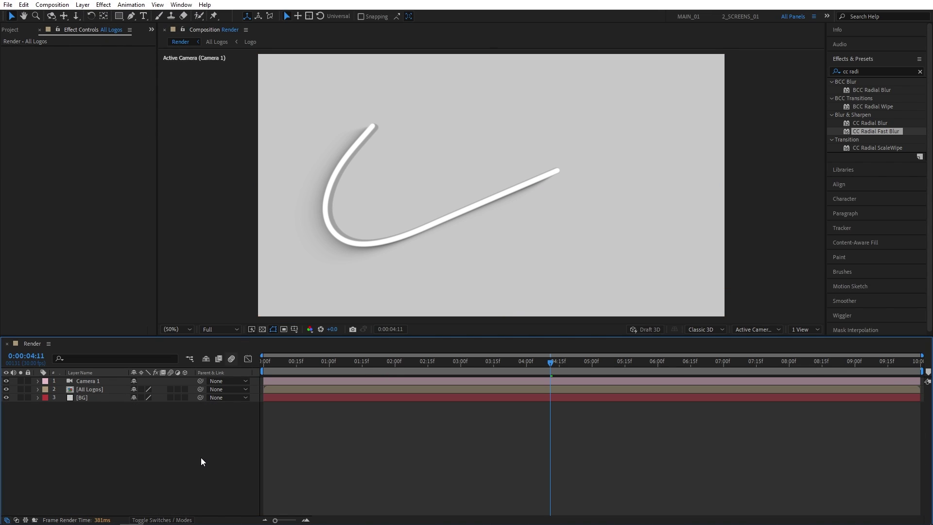
click(185, 390)
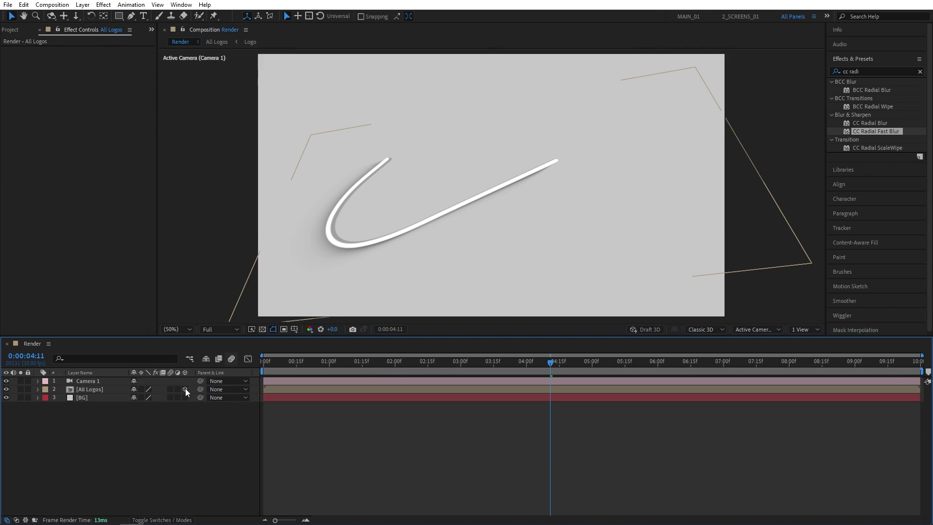
click(141, 390)
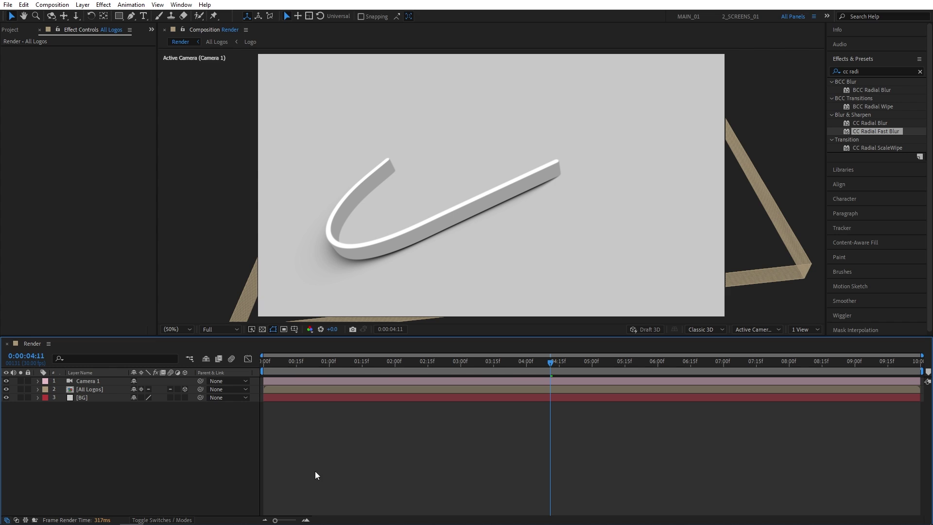
drag(551, 363, 557, 363)
key(Home)
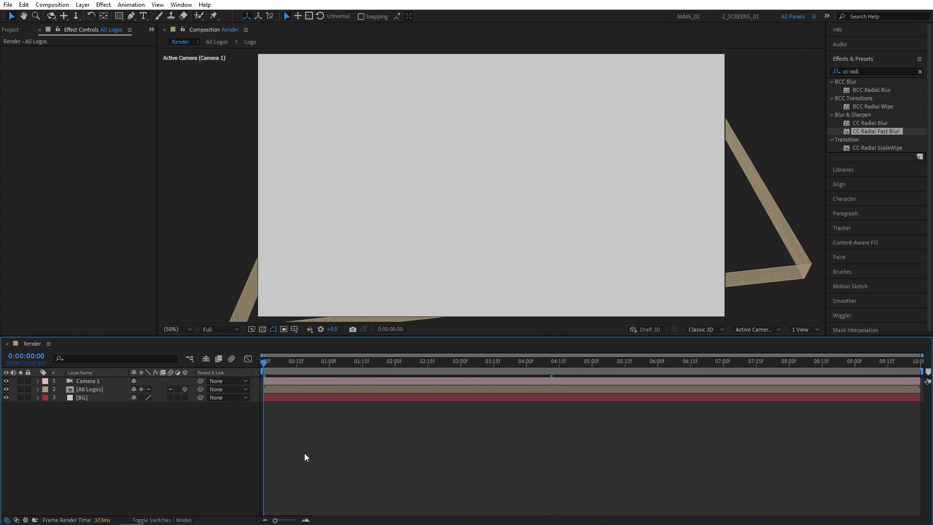
Step: Add keyframes to Camera 1's Point of Interest and Position at the start
click(82, 383)
click(38, 381)
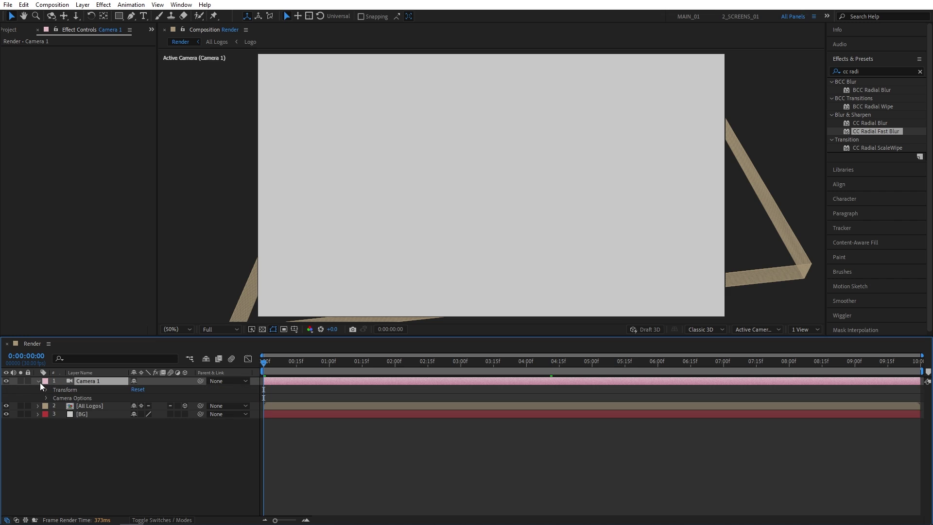
click(46, 390)
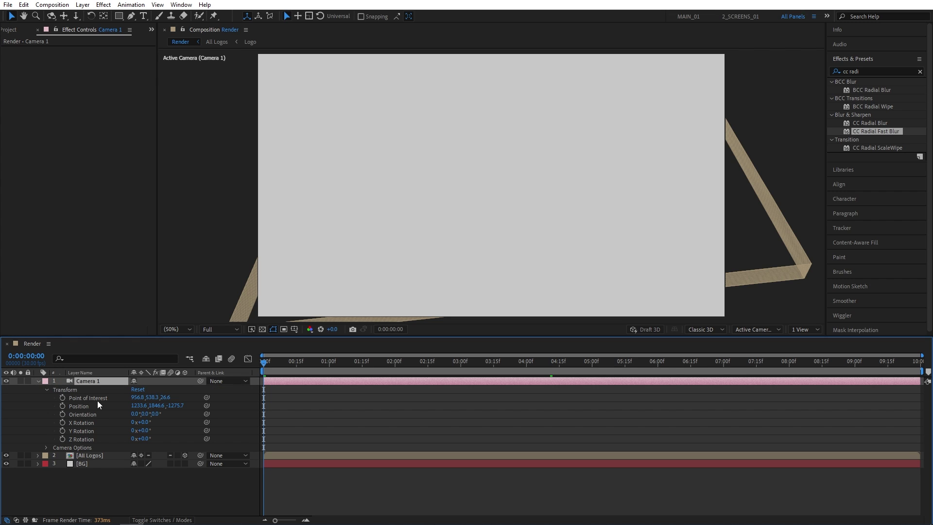
click(62, 398)
click(63, 405)
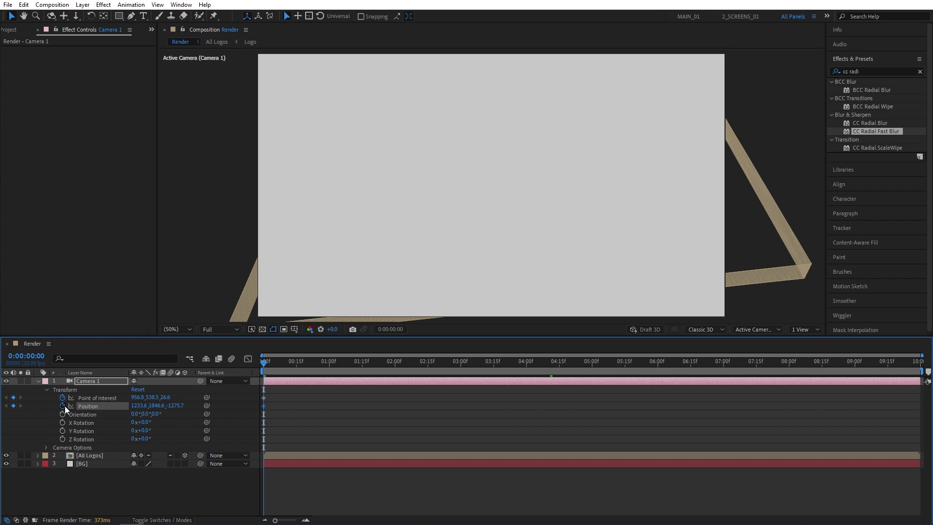
Step: Dolly Camera 1 in close to the swoosh at frame 0:00
click(51, 17)
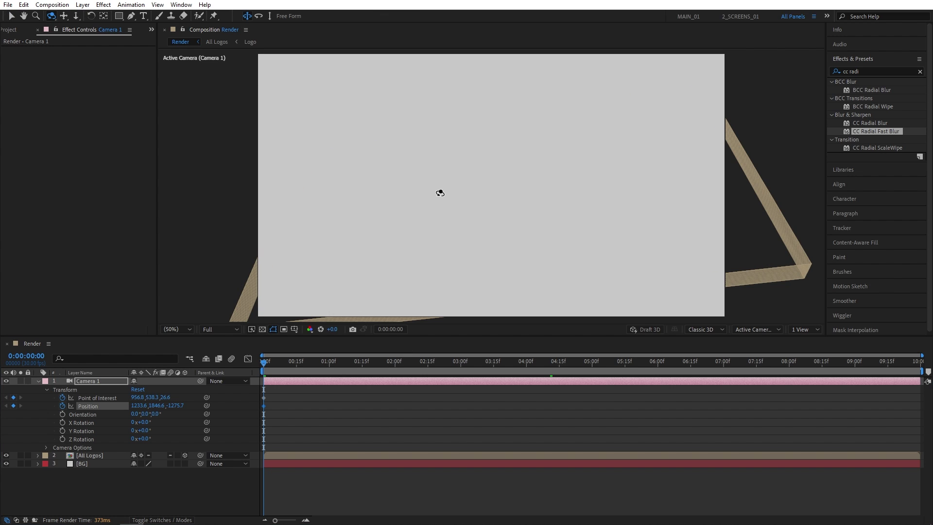
key(alt)
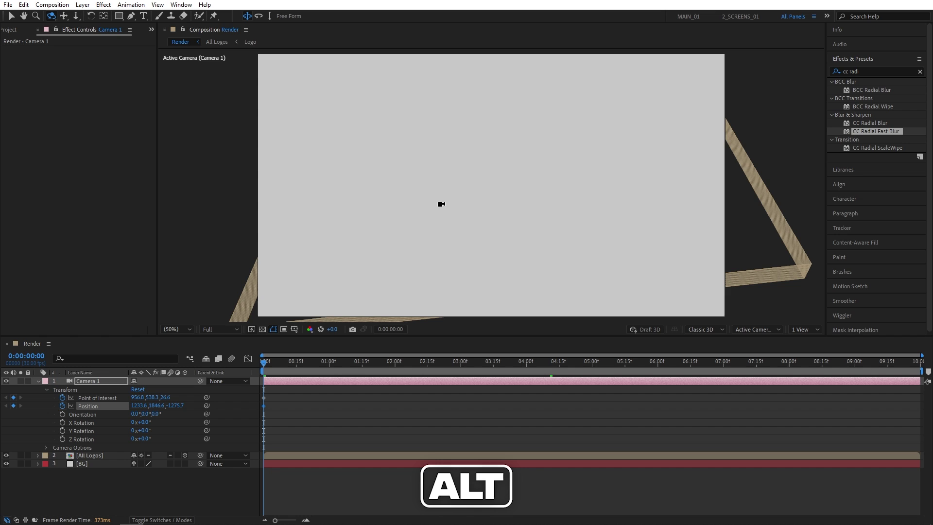
right_click(402, 204)
drag(402, 205, 652, 267)
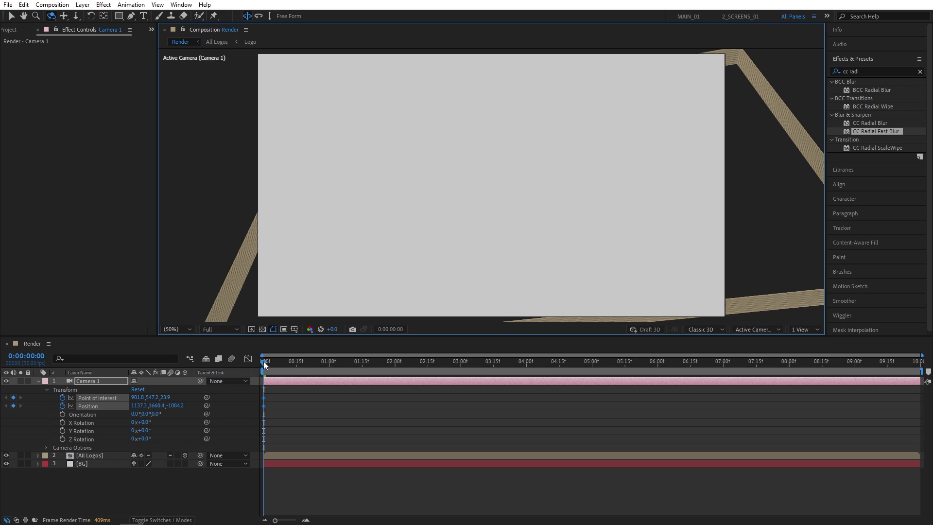
Step: Orbit and pan the camera to a wide angled view at 9:29, then preview
drag(264, 364, 918, 363)
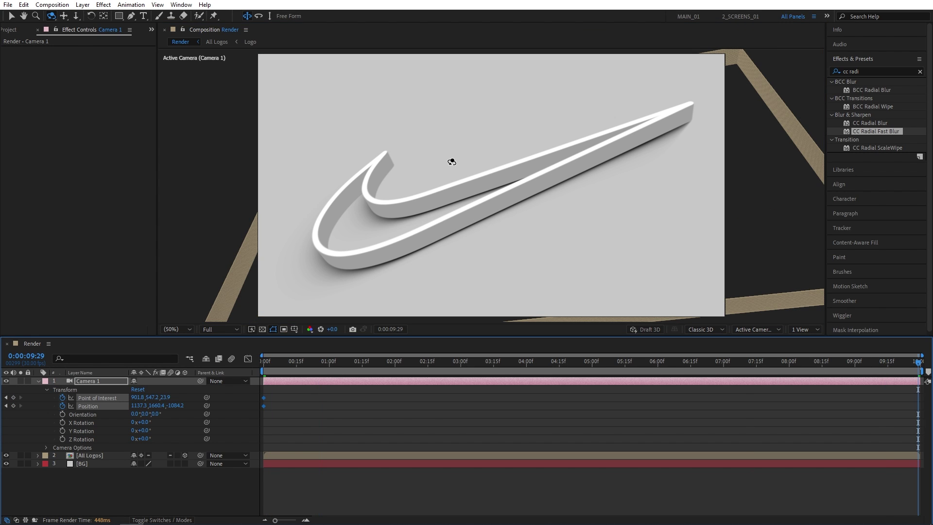
drag(471, 161, 457, 179)
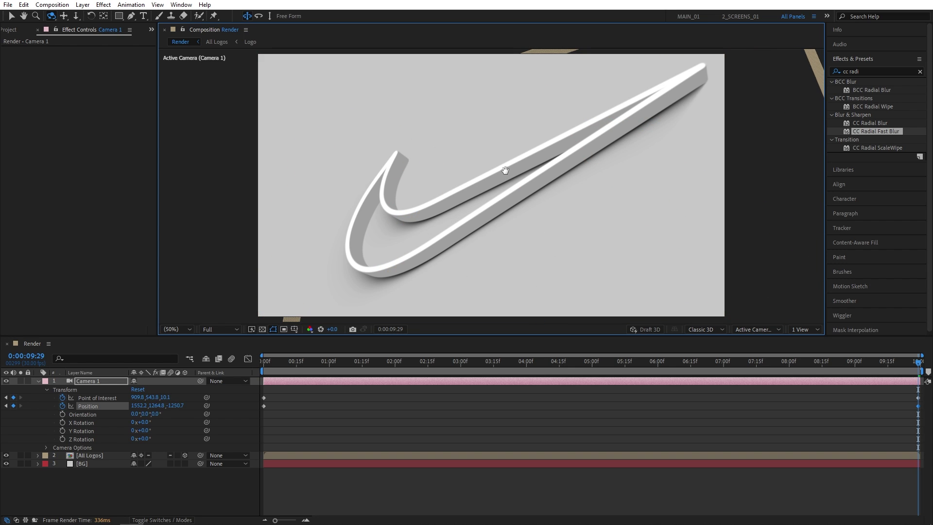
drag(504, 171, 483, 183)
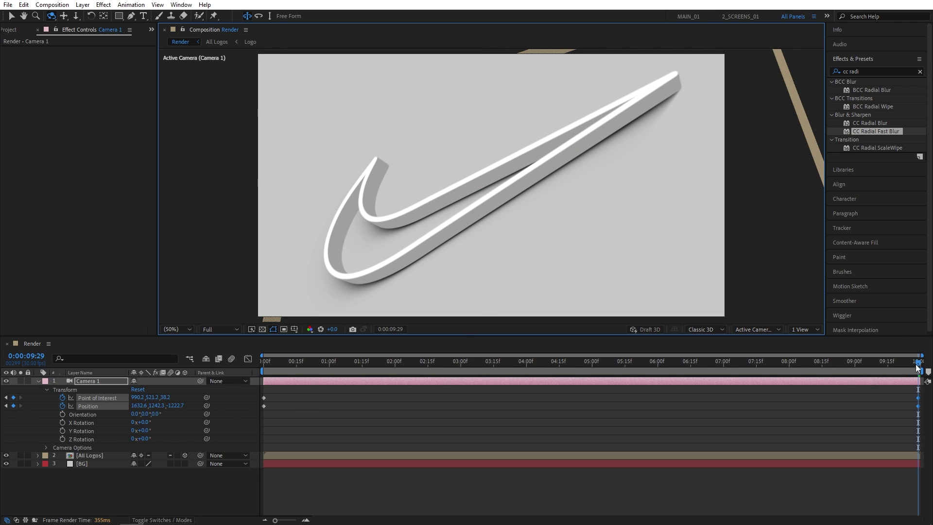
drag(918, 363, 249, 373)
click(232, 413)
key(space)
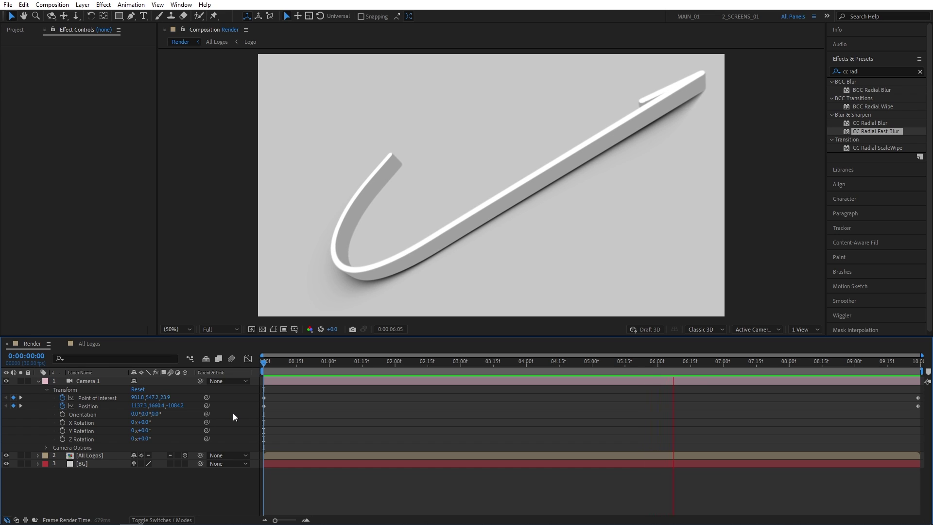
Step: Inside the All Logos pre-comp, change the Logo stroke colour to blue 0066FF
double_click(94, 455)
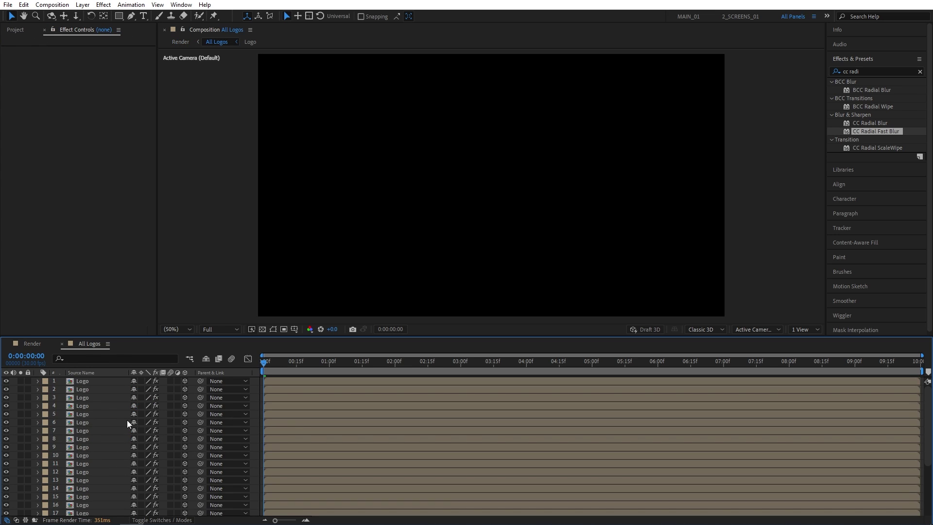
click(86, 381)
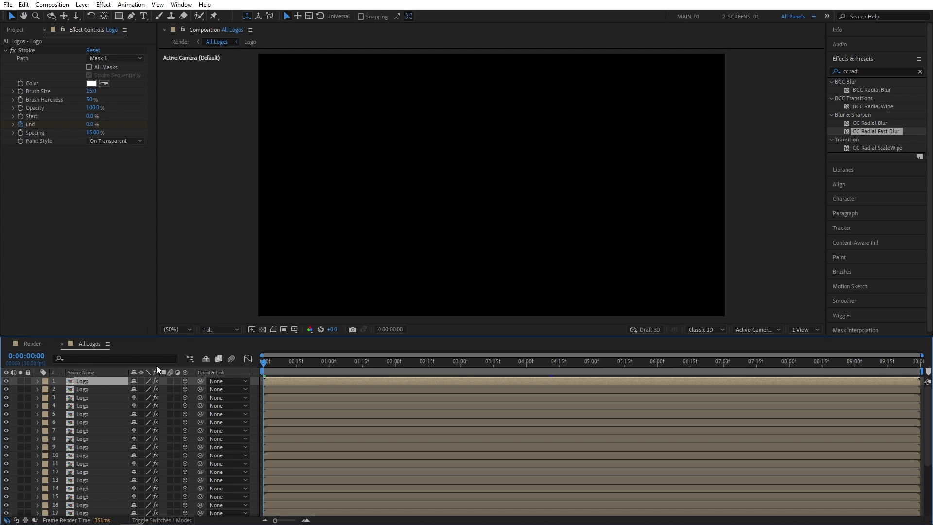
click(91, 83)
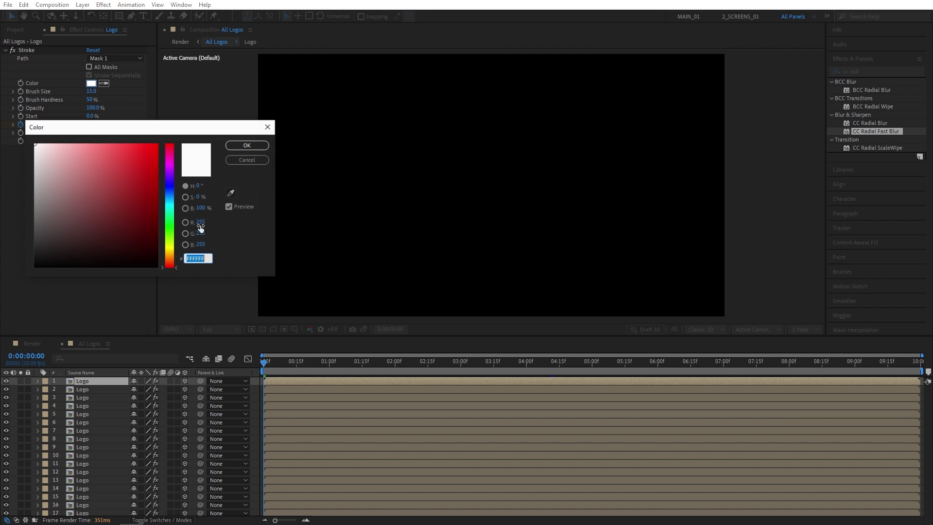
click(171, 192)
click(171, 195)
drag(129, 183, 188, 143)
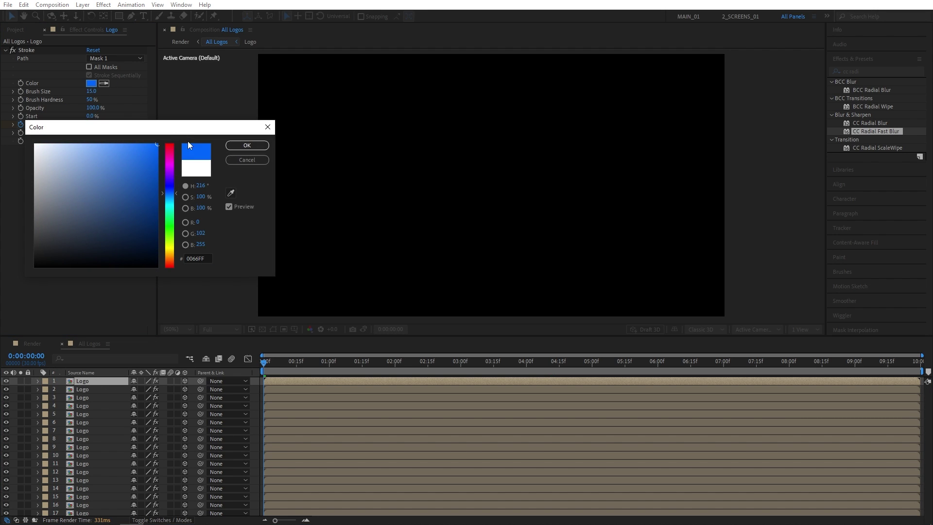
click(249, 146)
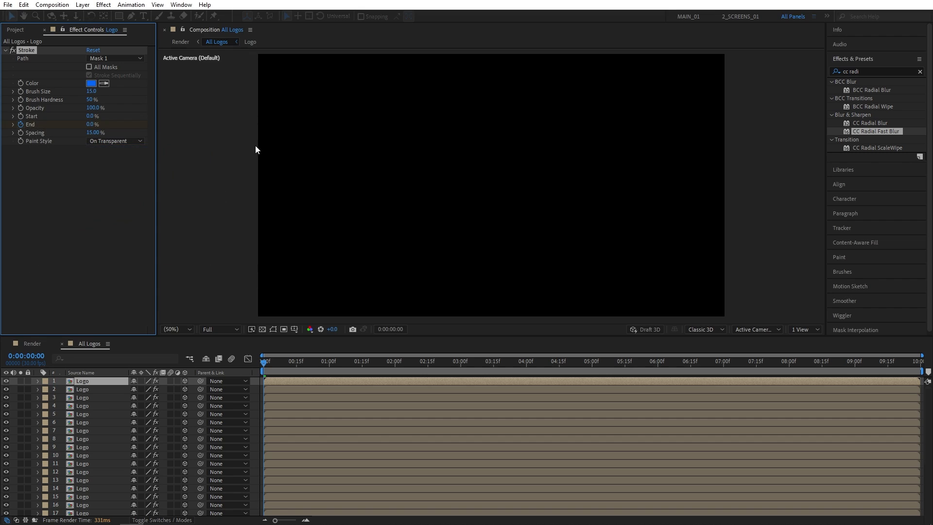
Step: Preview the blue extruded swoosh animation in the Render comp from the start
click(30, 343)
drag(359, 361, 506, 368)
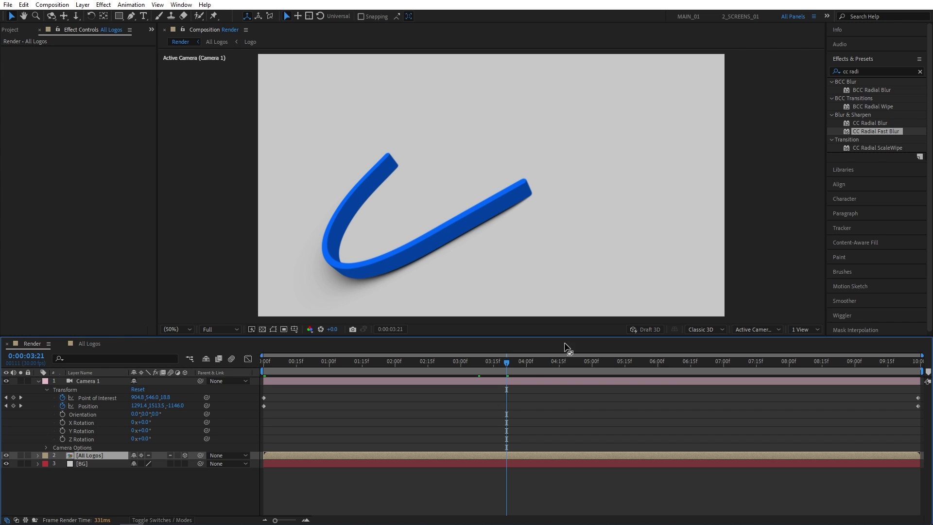
key(Home)
key(space)
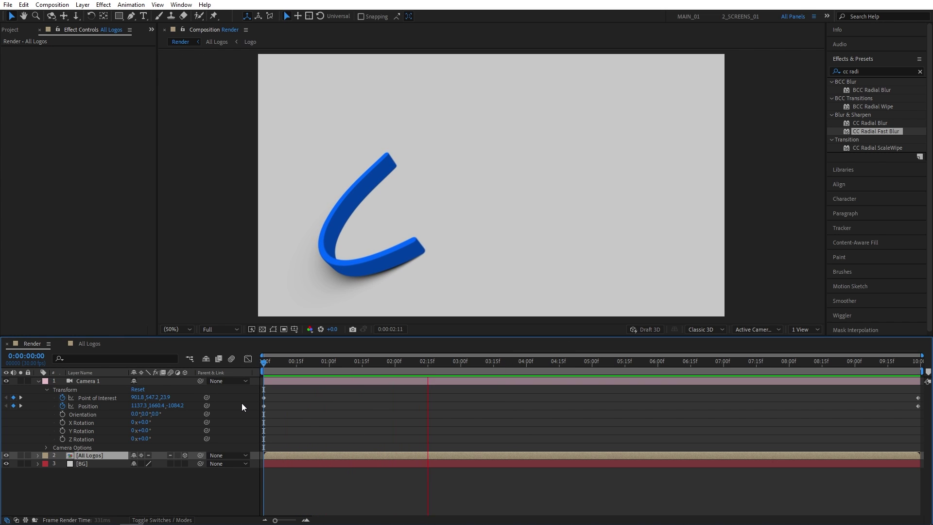